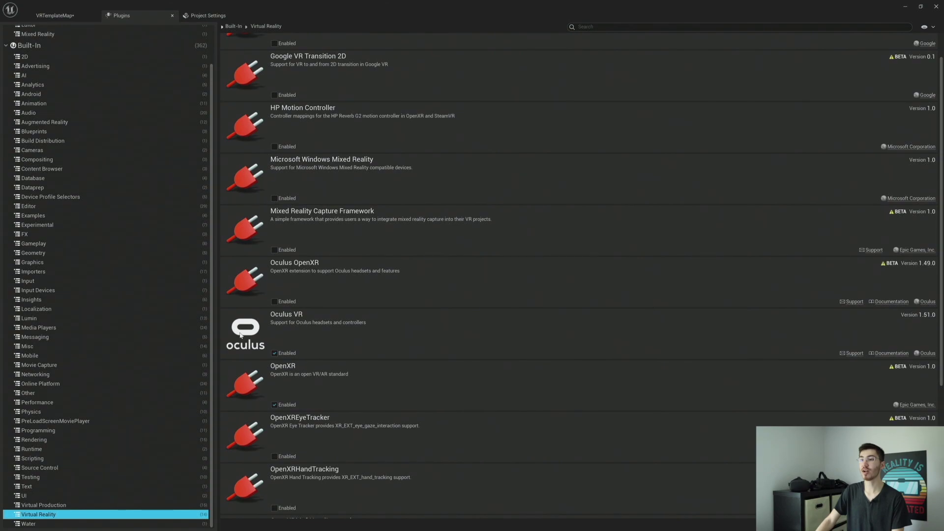
Step: Search the built-in plugins for "xr" and disable the OpenXR plugin
scroll(291, 340, down, 1)
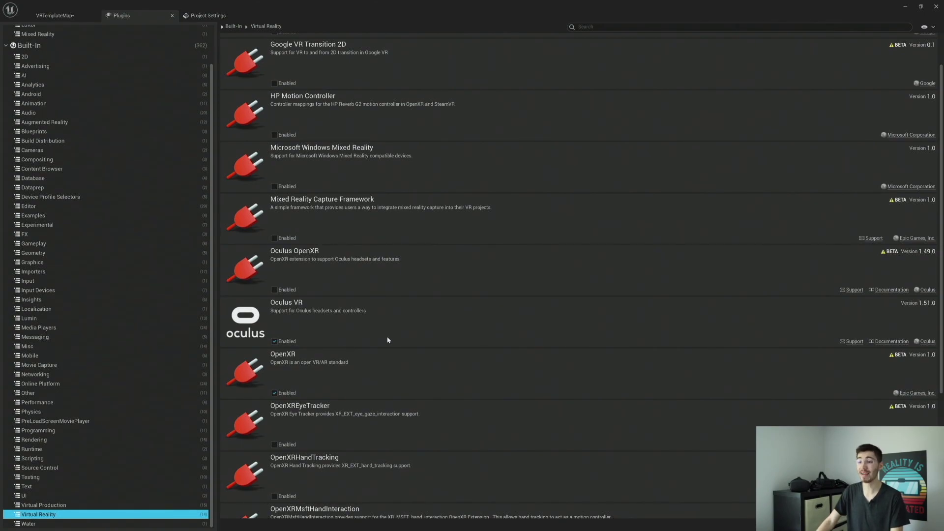
scroll(391, 338, down, 3)
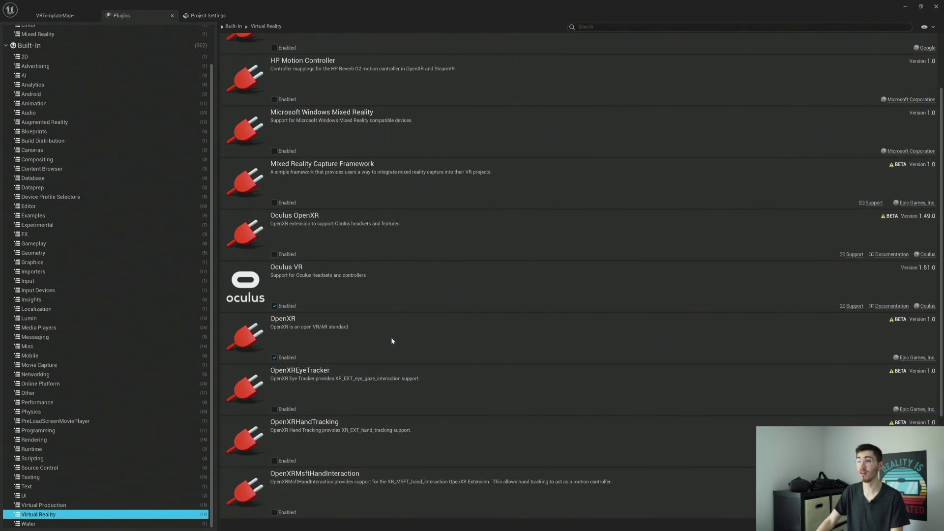
scroll(289, 297, down, 12)
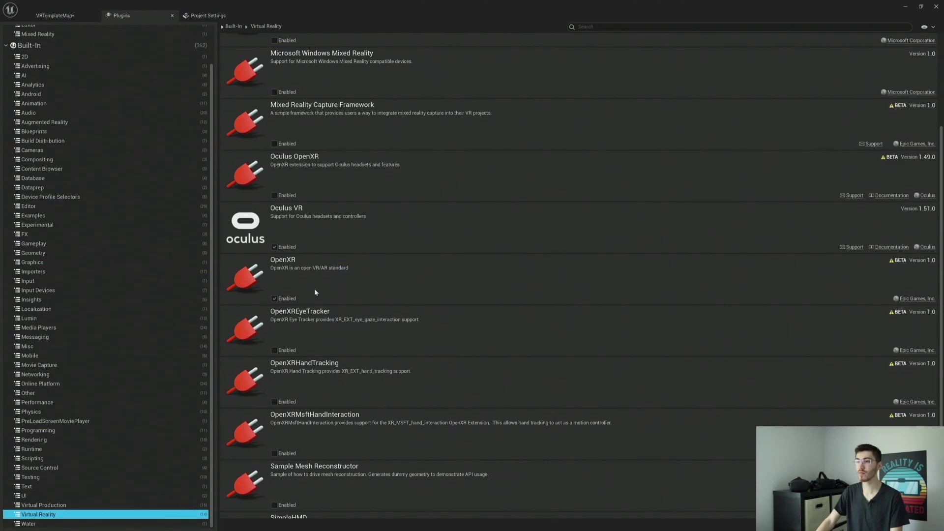
scroll(318, 293, up, 18)
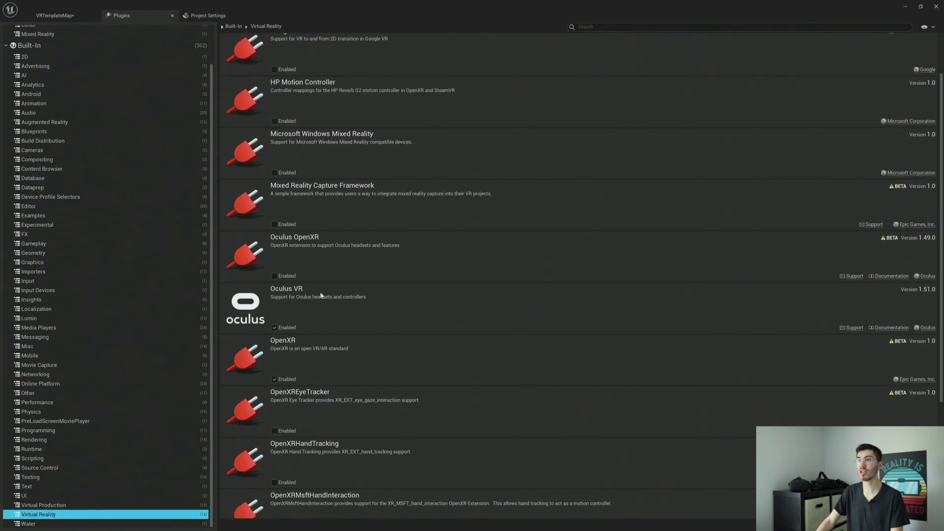
scroll(38, 72, up, 2)
click(51, 95)
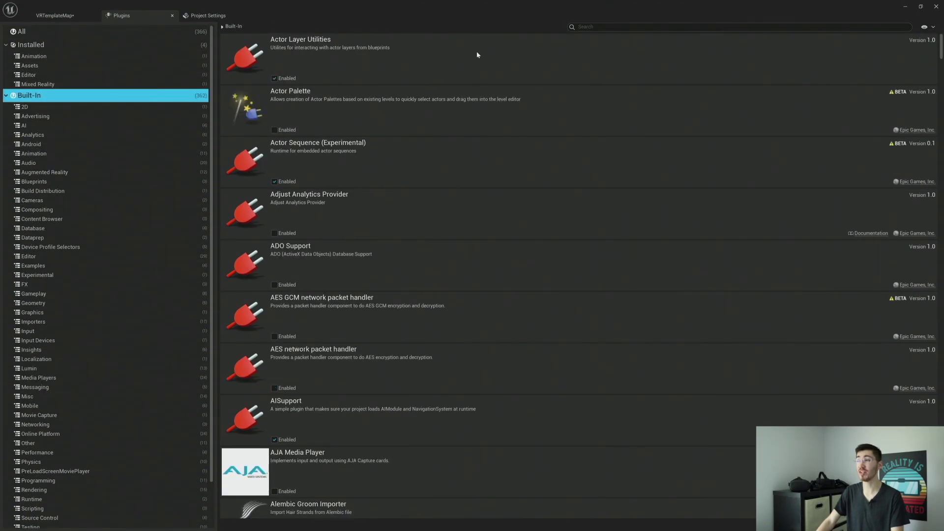
click(606, 27)
text(z)
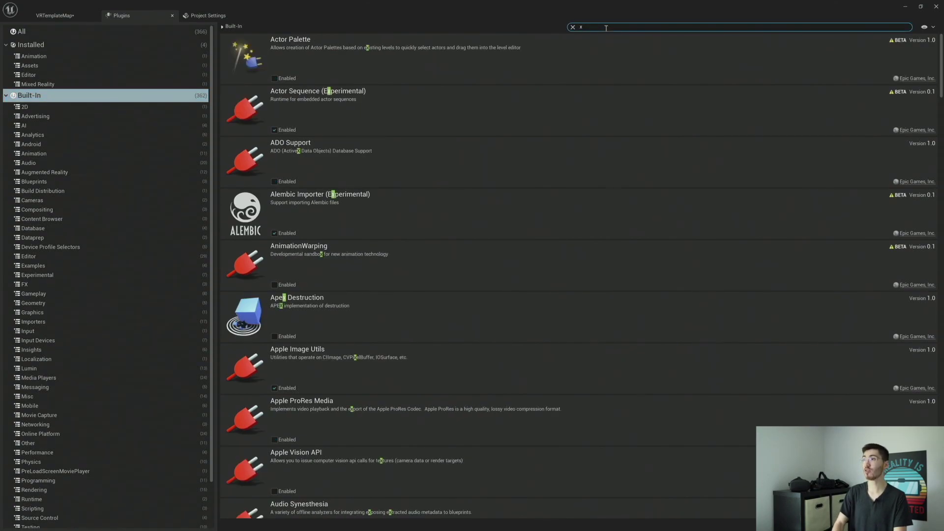
key(BackSpace)
text(xr)
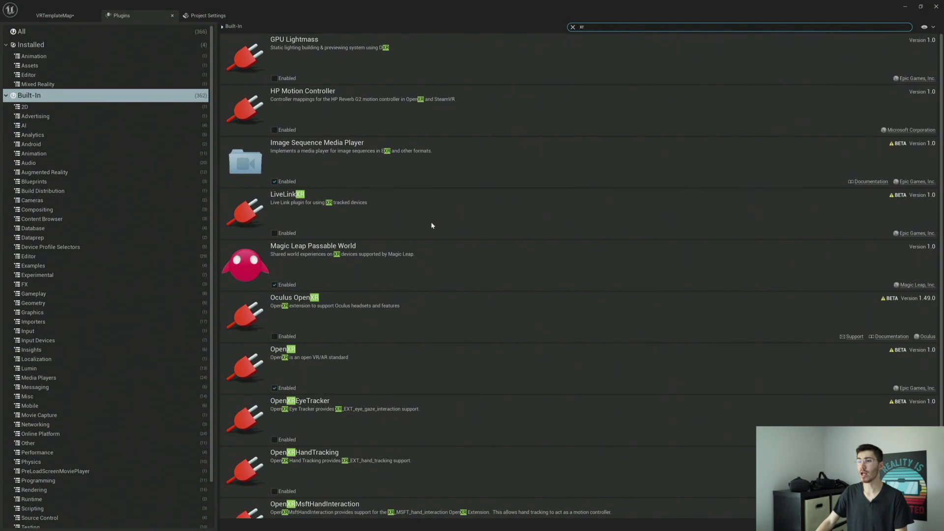
scroll(432, 228, down, 1)
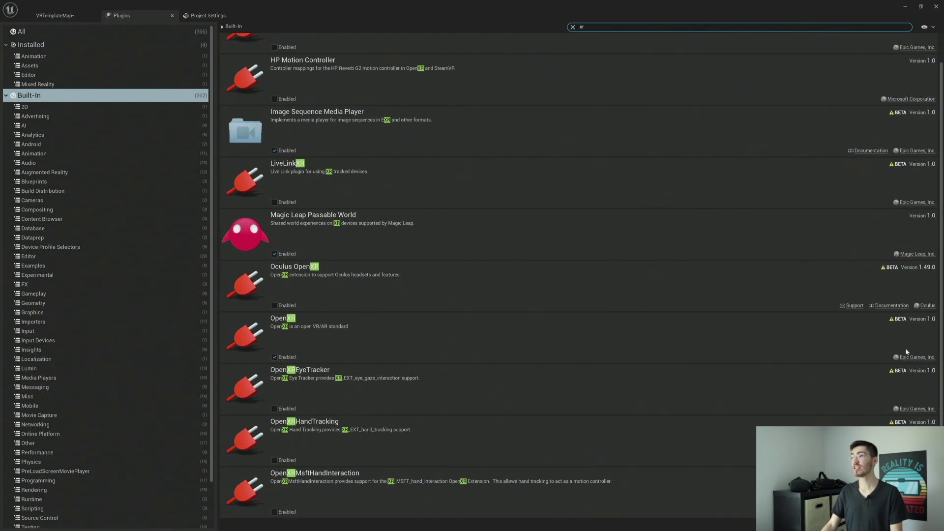
click(275, 357)
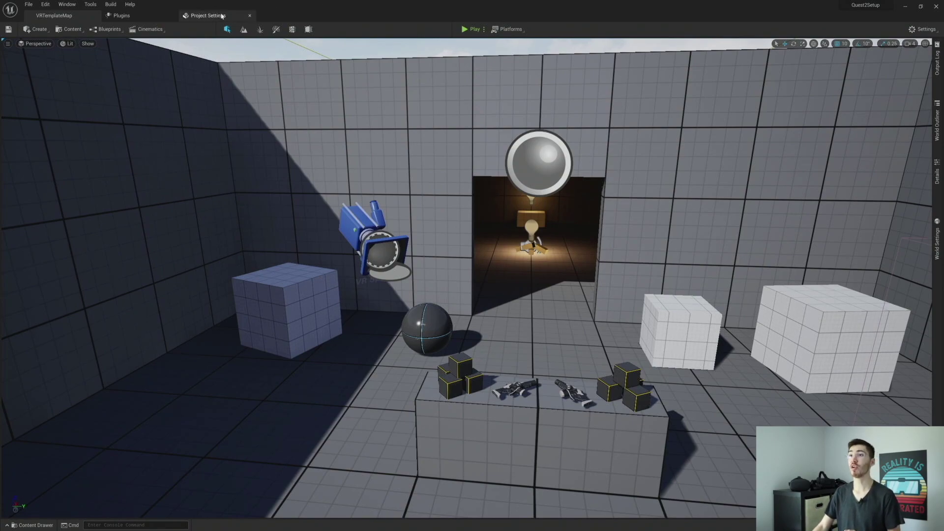
Step: Open the project's Maps & Modes settings and check the default game mode, editor startup map and game default map
click(235, 19)
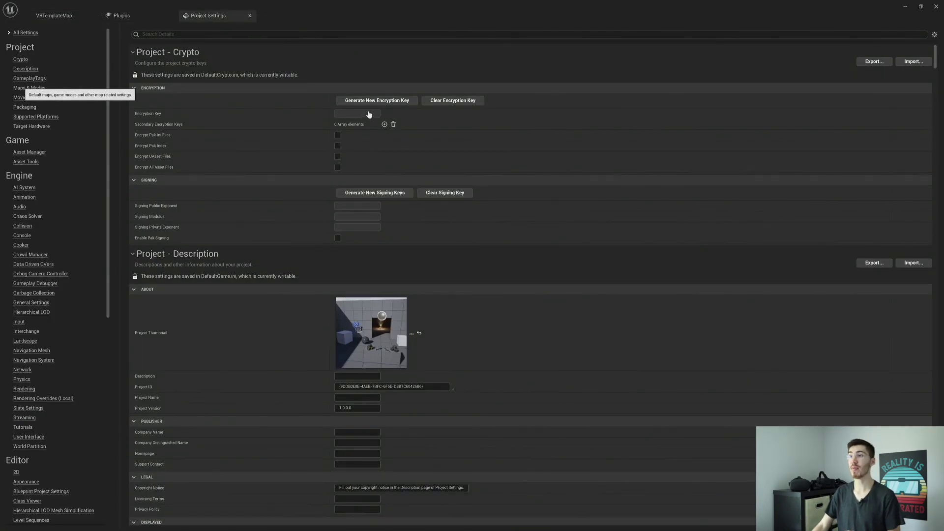
click(29, 88)
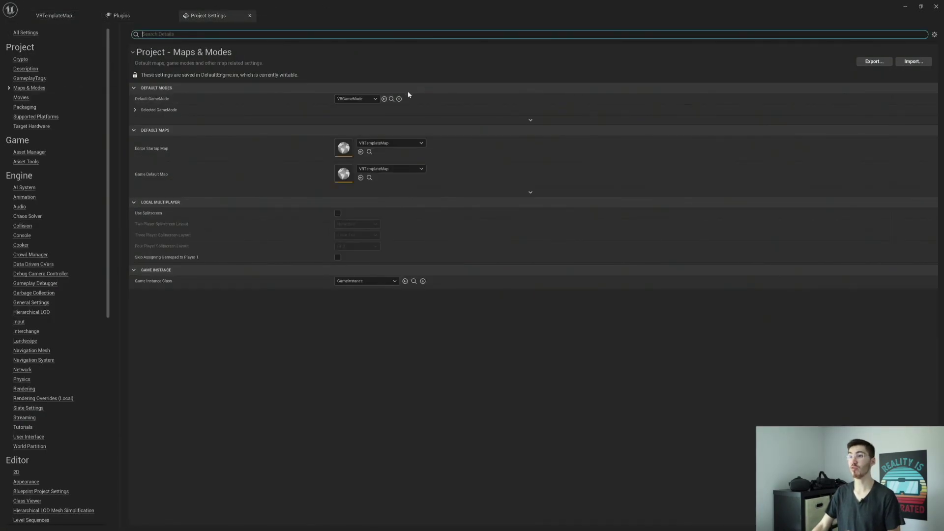
click(485, 192)
click(486, 259)
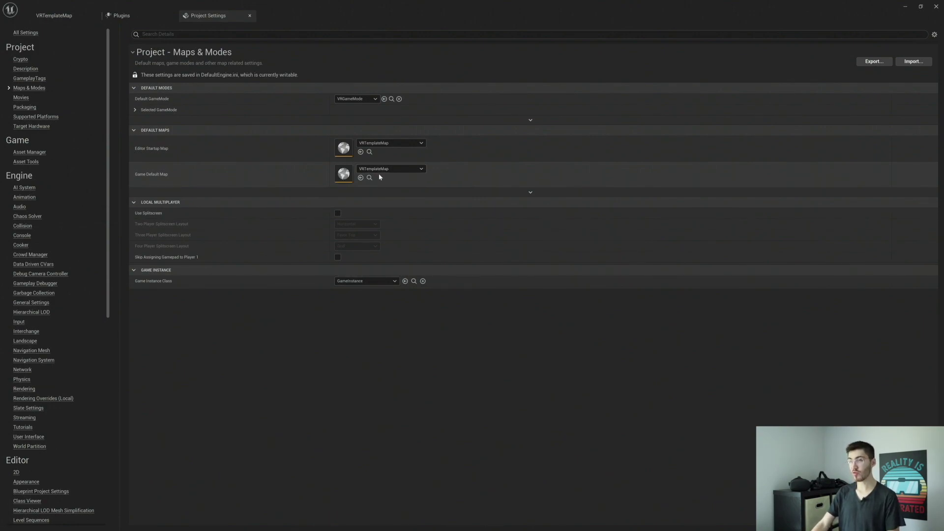
Step: In the Engine Input settings, check the available Default Touch Interface choices without changing the selection
click(18, 322)
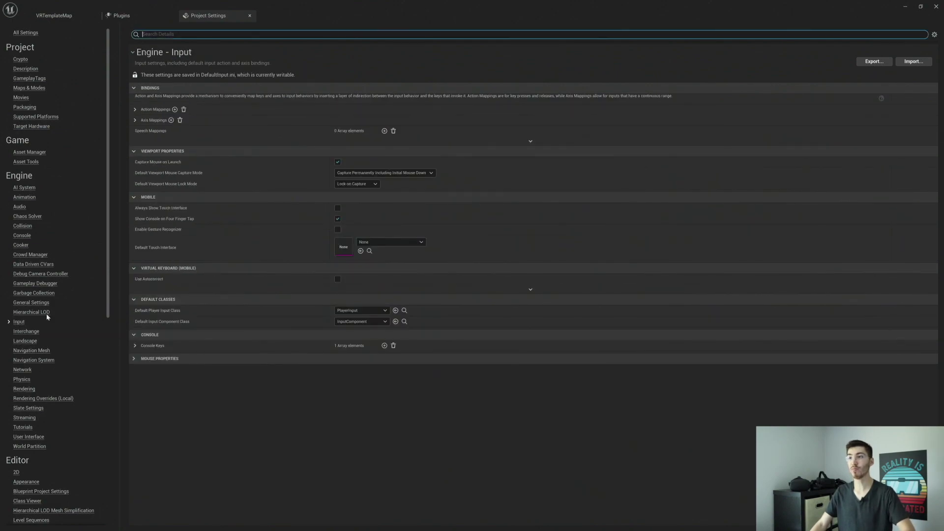
click(382, 243)
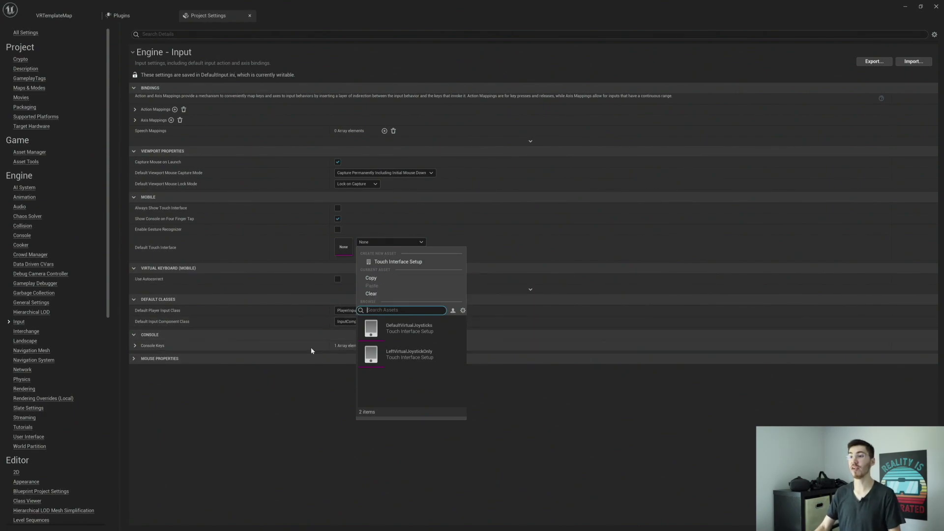
click(255, 433)
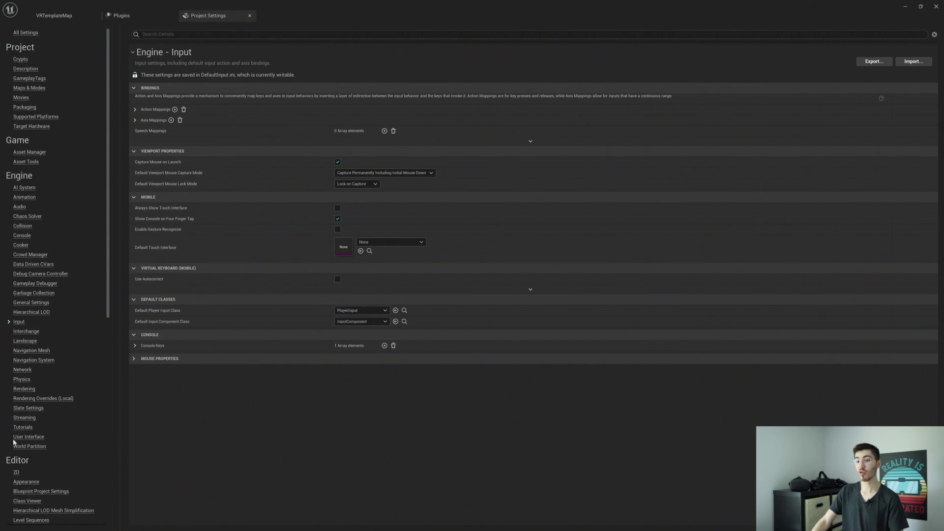
Step: Open the Android platform settings and configure the project for the Android platform
scroll(29, 264, down, 8)
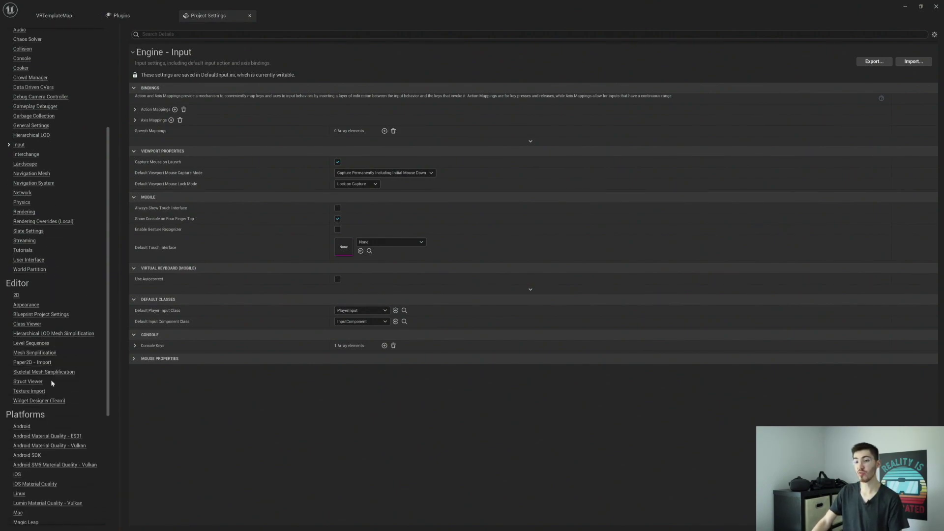
click(21, 402)
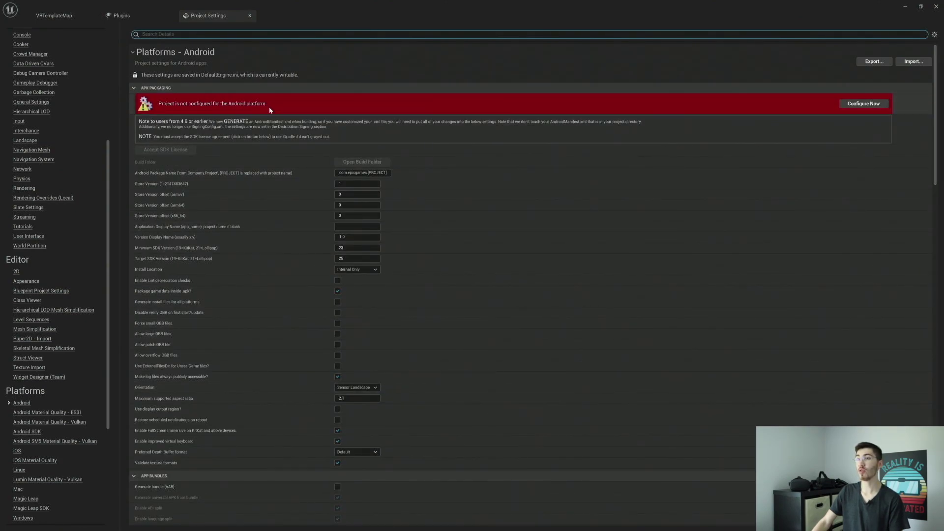
click(863, 103)
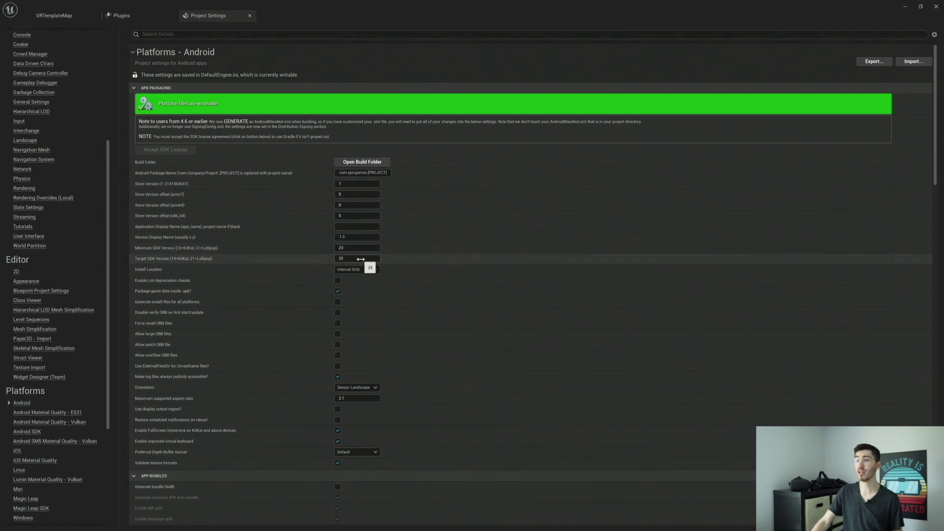
Step: Review the Android packaging and build options, then expand Package for Oculus Mobile devices and check the headset choice of both entries
scroll(296, 259, down, 1)
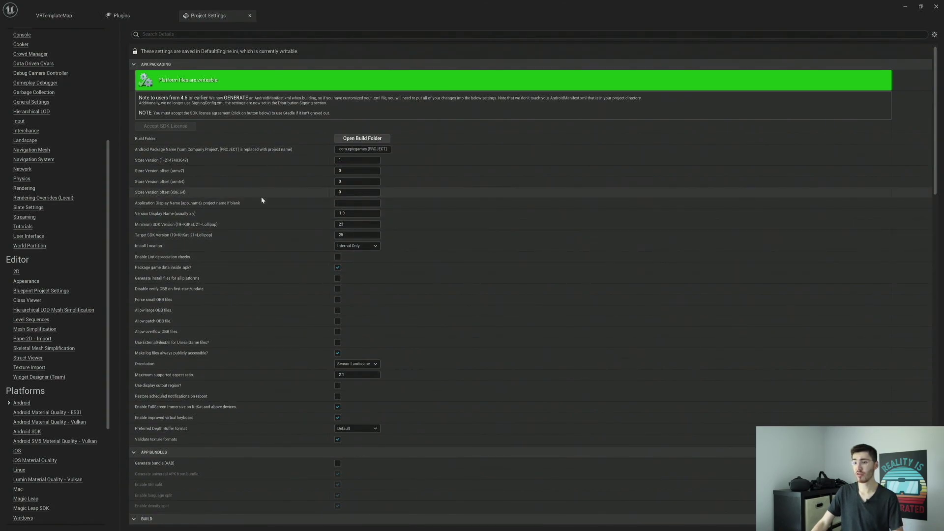
scroll(272, 306, down, 2)
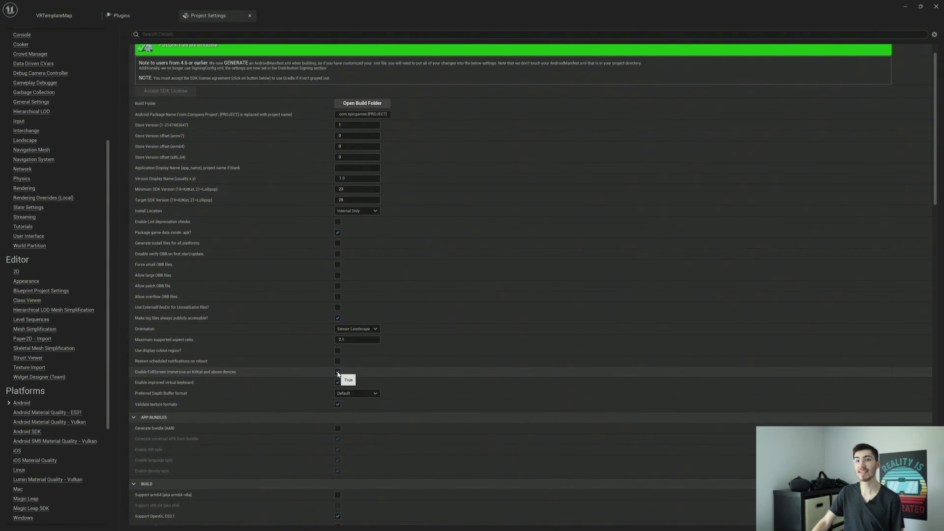
scroll(338, 374, down, 5)
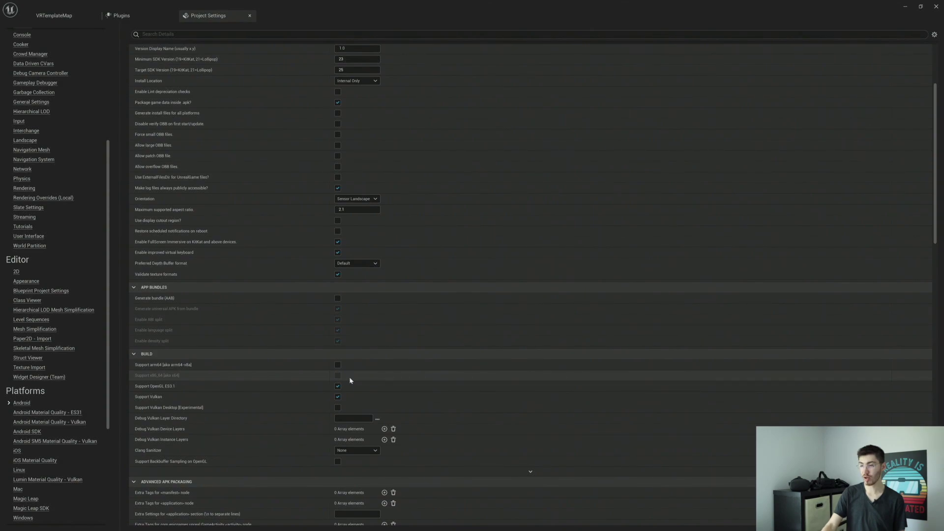
scroll(245, 347, down, 5)
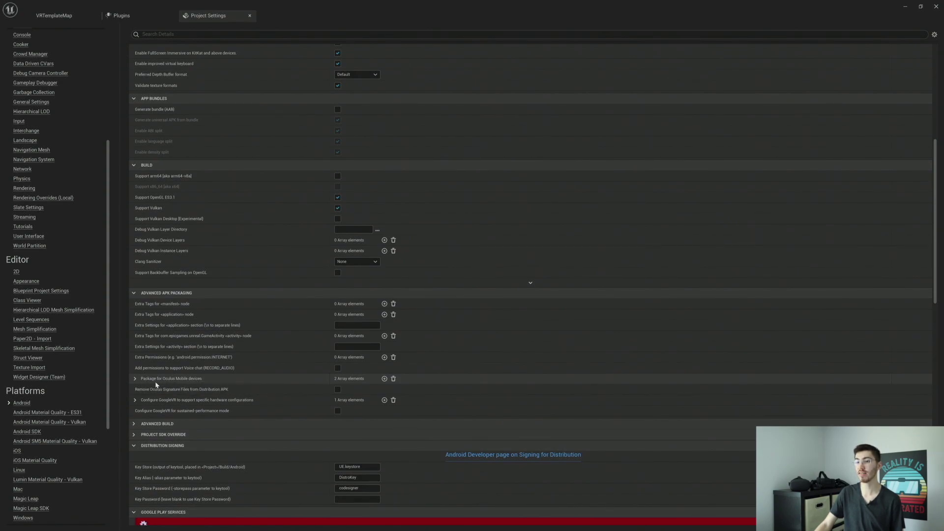
click(135, 379)
scroll(264, 378, down, 2)
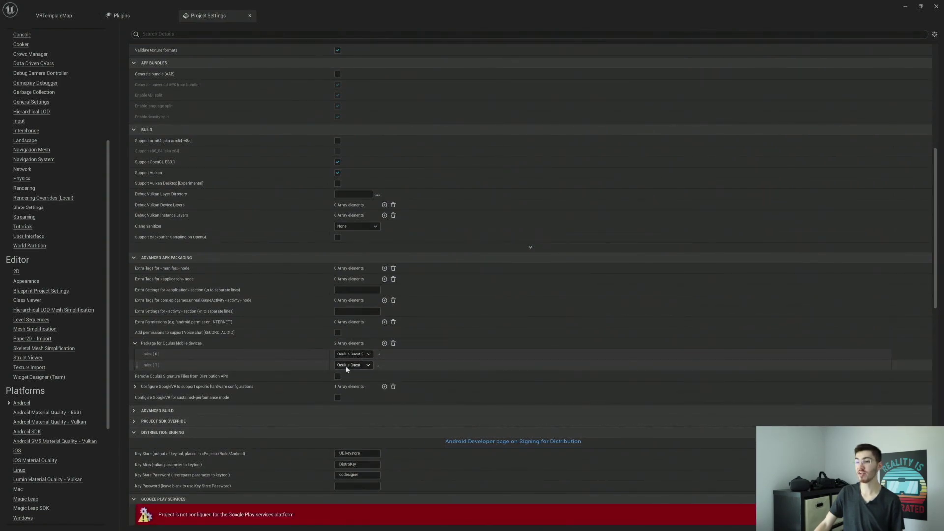
click(349, 365)
click(367, 354)
click(367, 354)
click(365, 365)
click(363, 364)
click(363, 357)
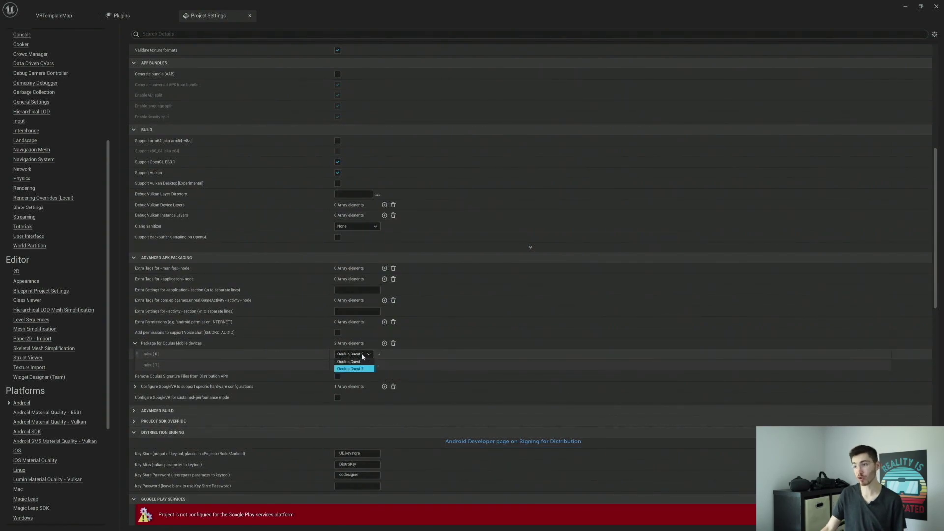
click(363, 356)
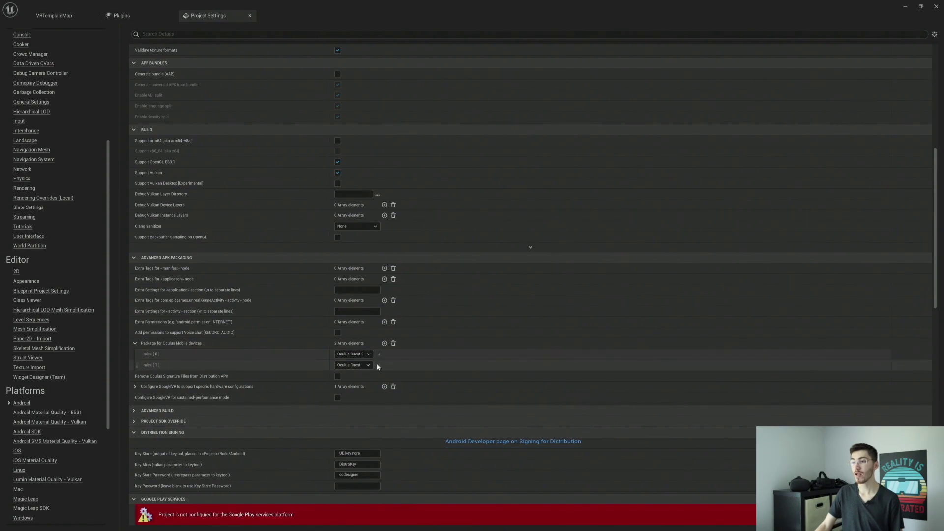
Step: Open the Android SDK platform settings with the SDK, NDK and Java locations
scroll(375, 362, down, 2)
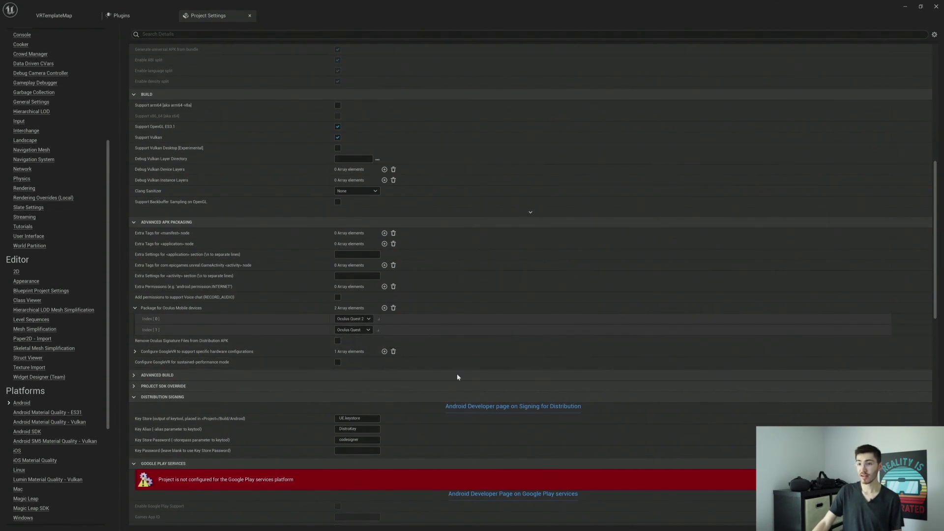
scroll(59, 379, down, 8)
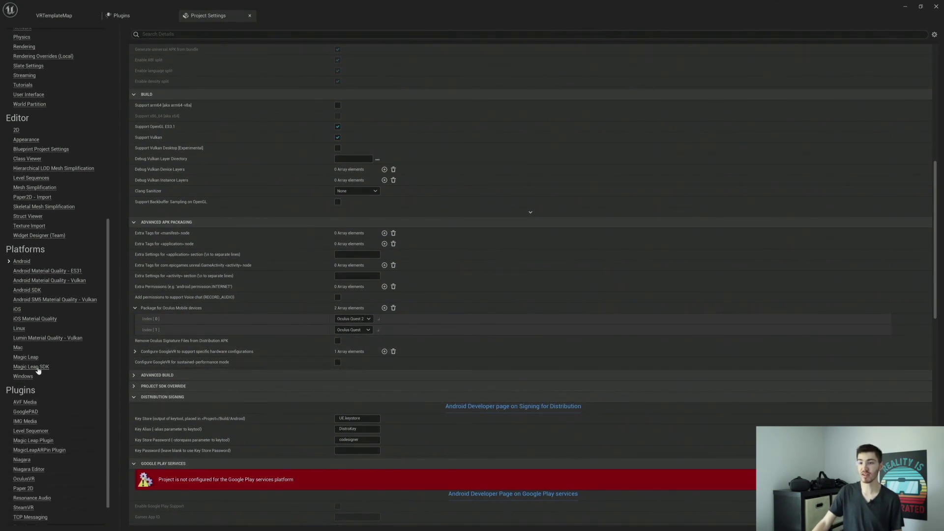
click(20, 292)
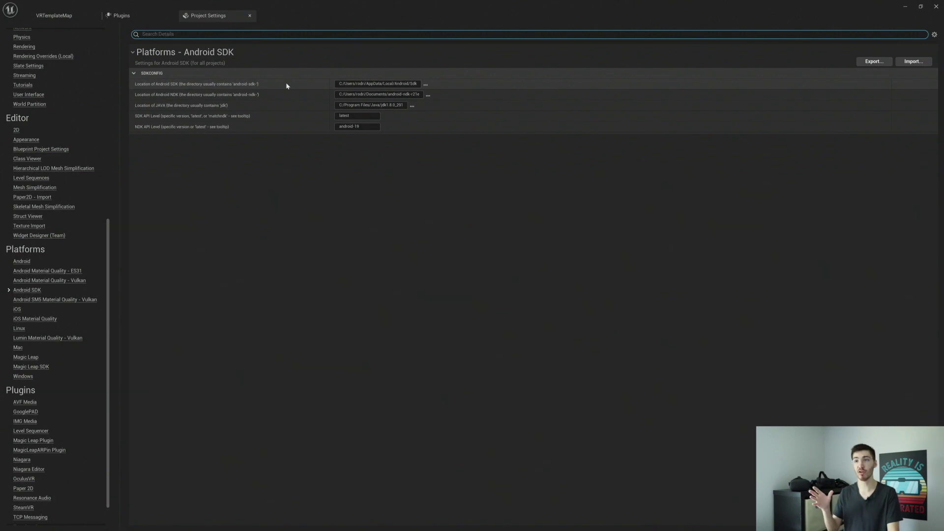
Step: Switch to the browser and check the Unreal documentation's compatibility table for the Android Studio and NDK versions required by engine 4.26.2
key(alt+Tab)
key(alt+Tab)
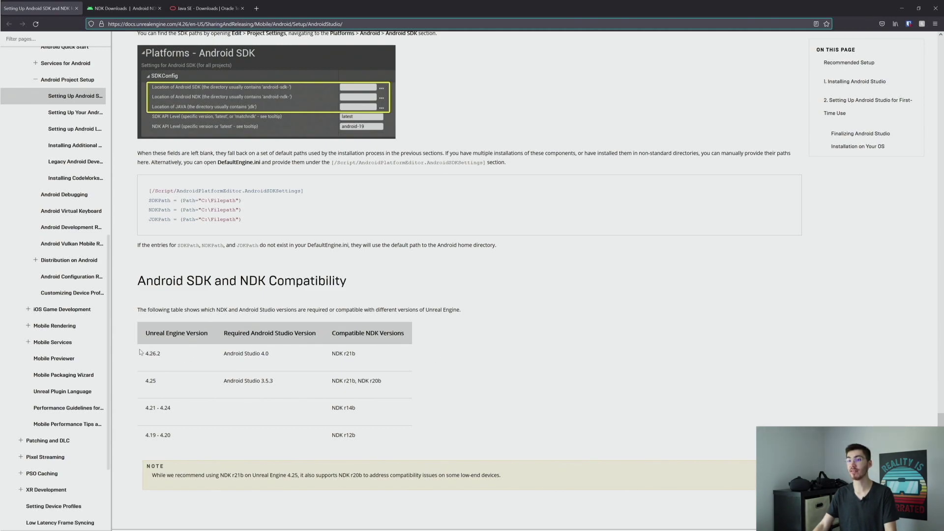
drag(142, 355, 163, 383)
click(246, 362)
drag(223, 356, 274, 356)
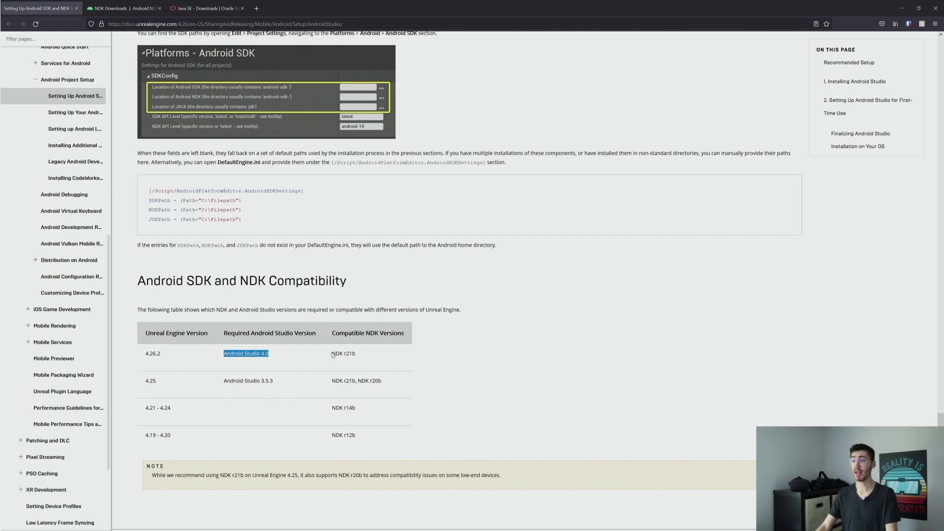
drag(332, 355, 361, 357)
click(364, 357)
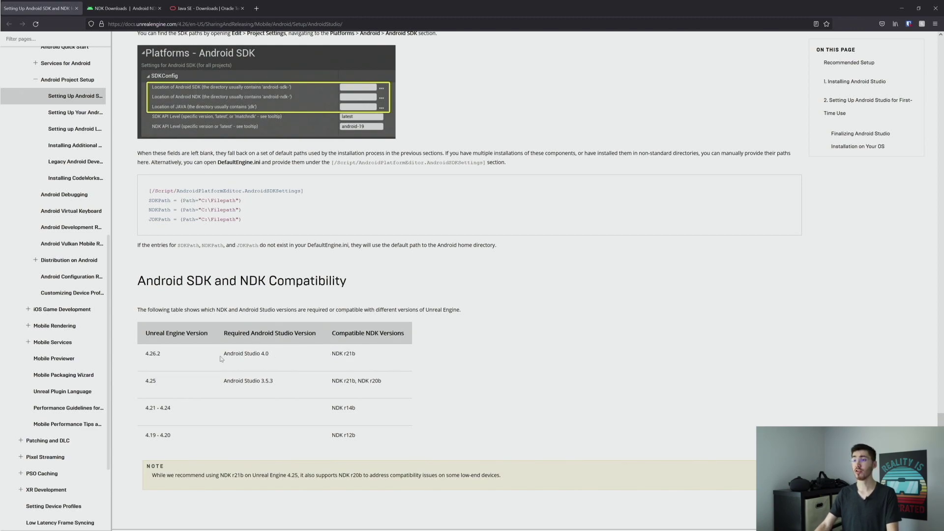
drag(224, 355, 274, 358)
click(299, 369)
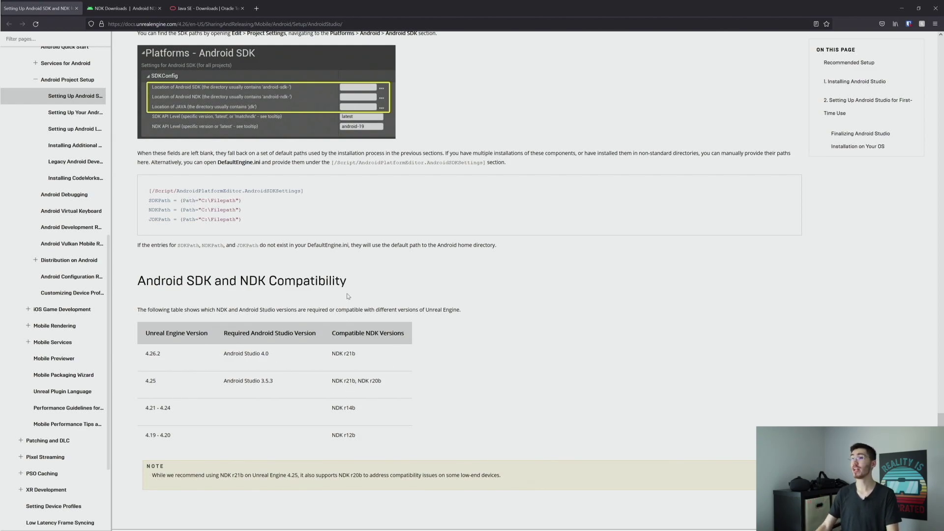
click(900, 6)
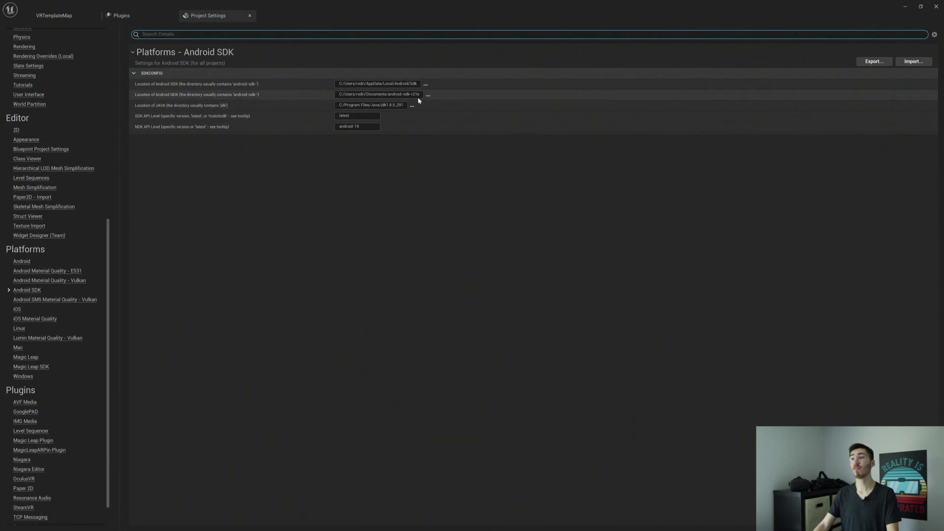
Step: Switch to Android Studio and open its Android SDK settings to check the SDK location
key(super)
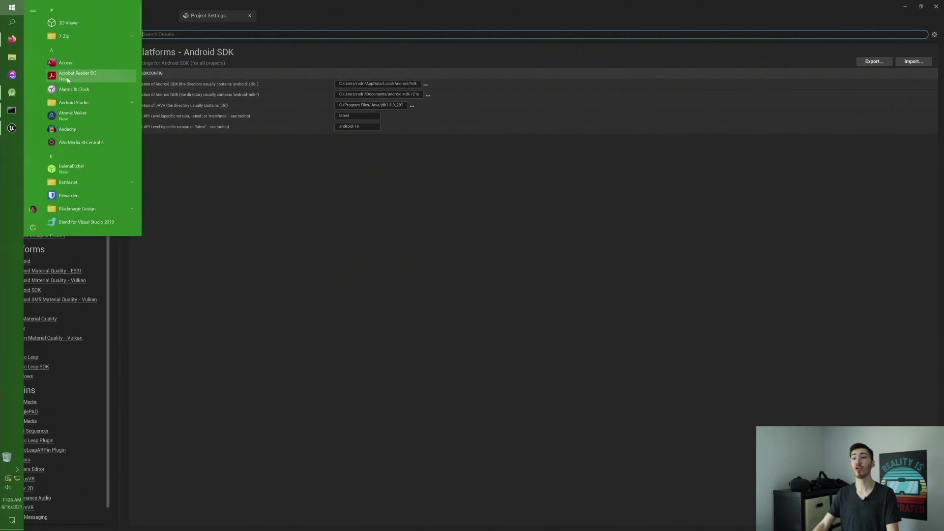
click(11, 92)
click(316, 77)
click(323, 125)
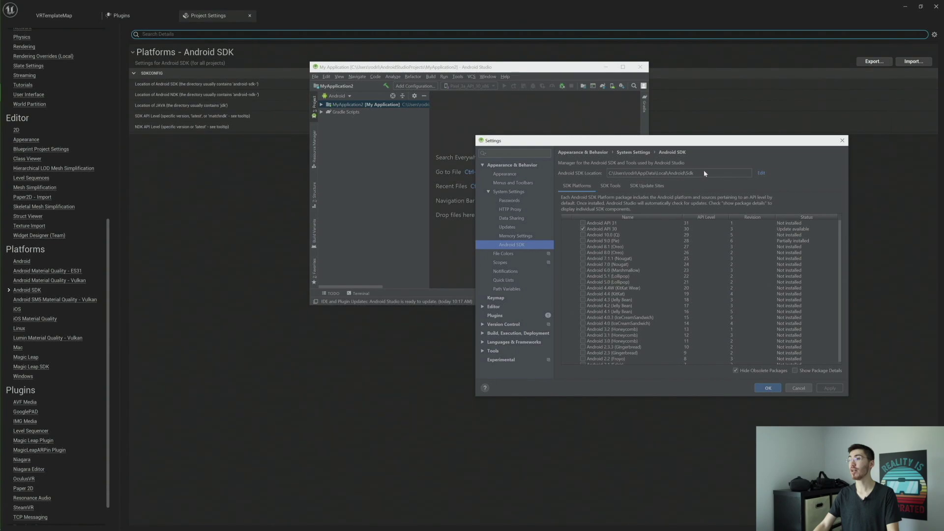
Step: Select the Android SDK location path to check it, then close the settings and minimize Android Studio
drag(705, 173, 601, 176)
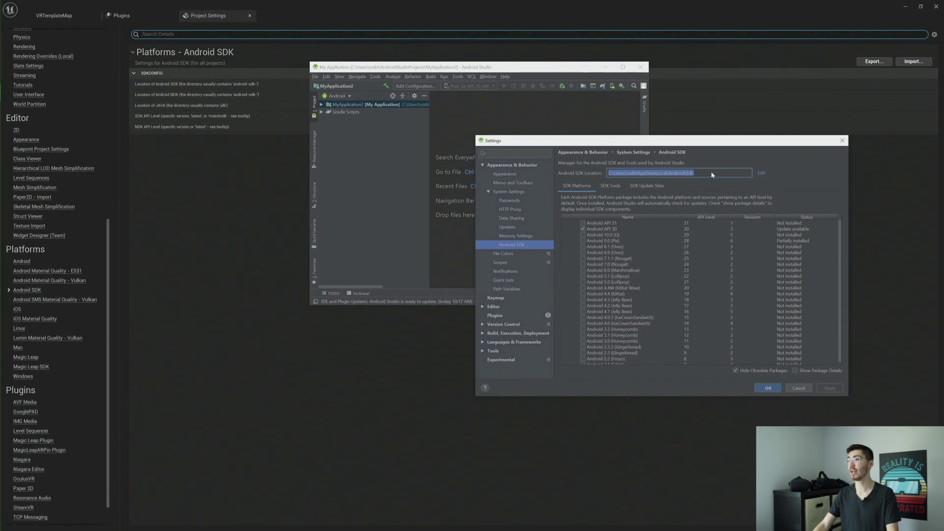
click(842, 140)
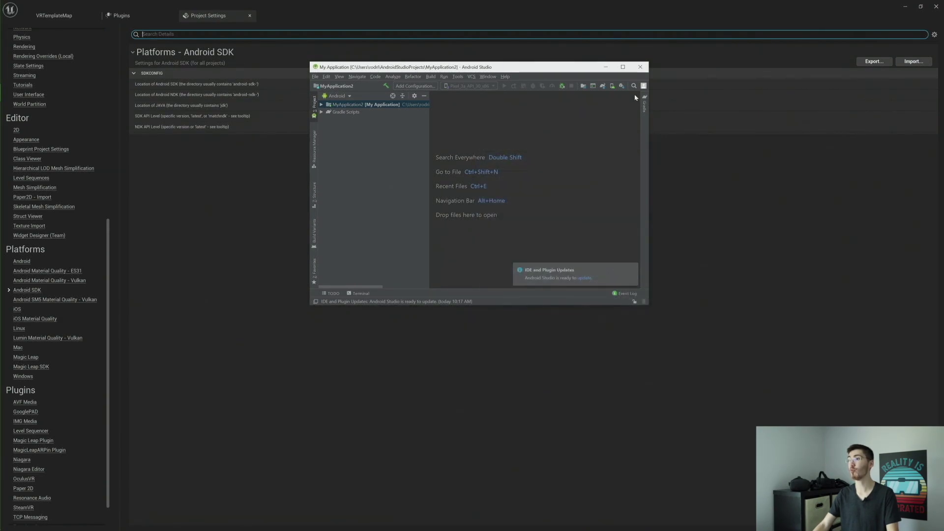
click(606, 67)
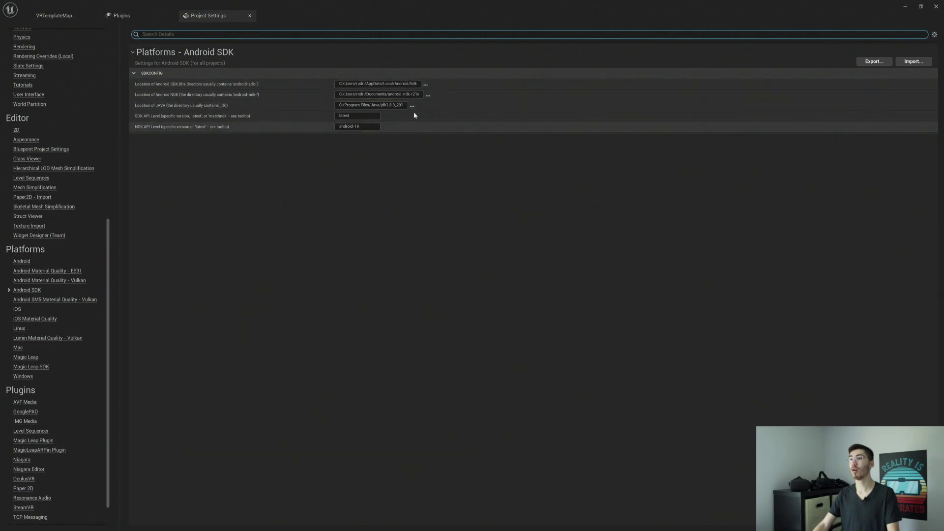
Step: Check the Android SDK and Android NDK locations in the project's Android SDK settings
click(416, 83)
drag(416, 84, 332, 86)
click(390, 196)
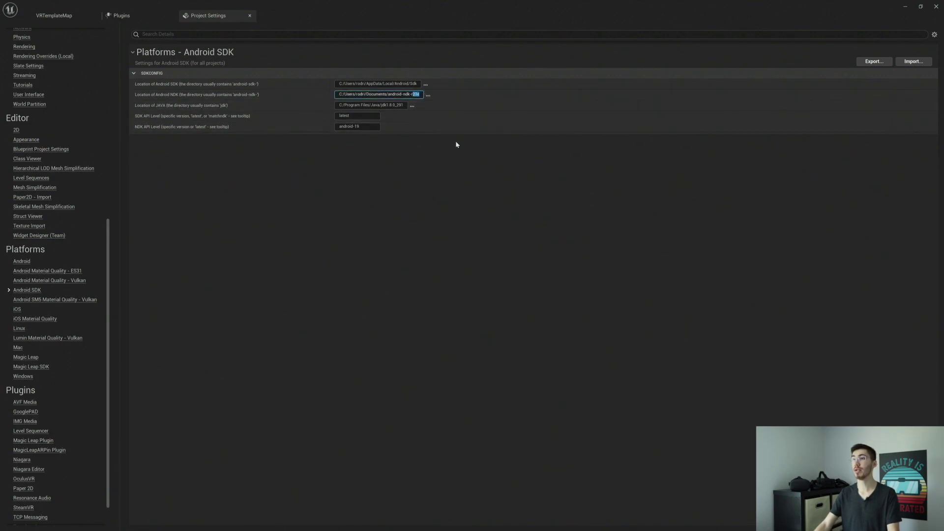
double_click(428, 96)
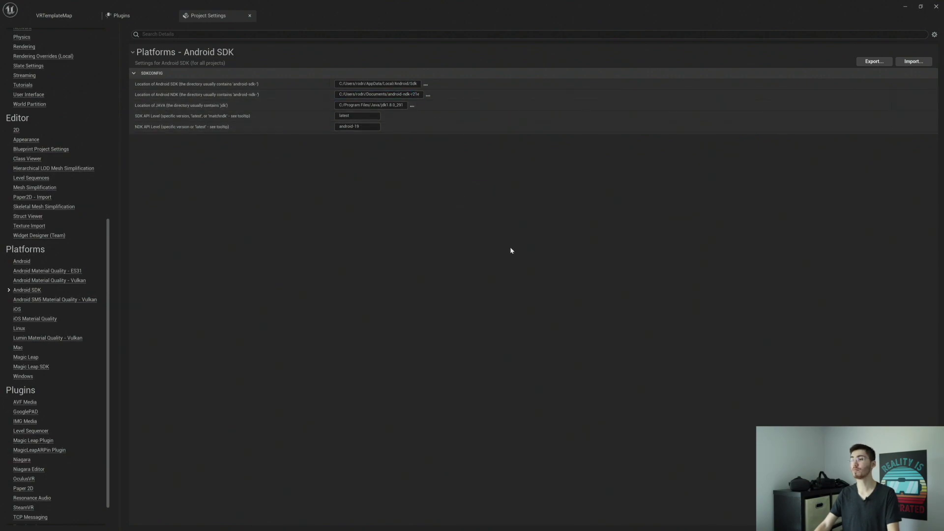
Step: Switch to the browser's NDK Downloads page and open the Unsupported NDK Downloads page in a new tab
key(alt+Tab)
key(alt+Tab)
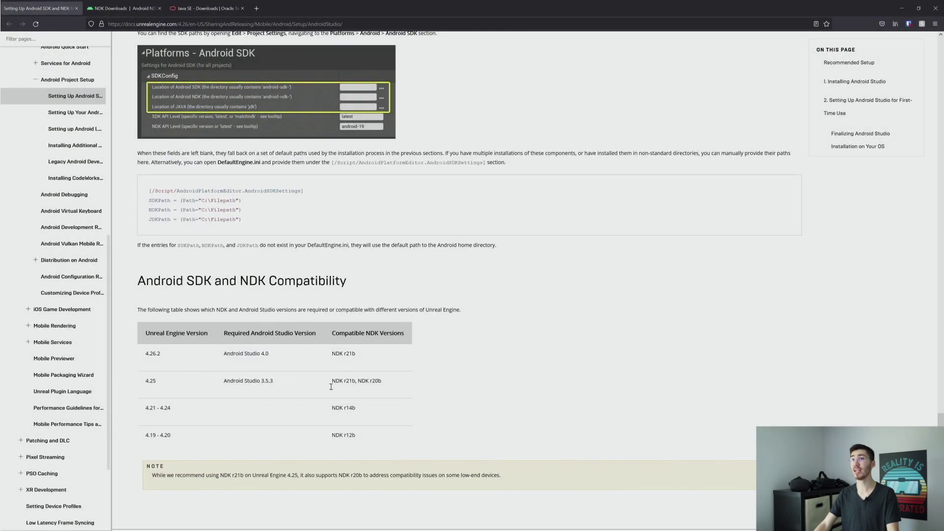
click(126, 4)
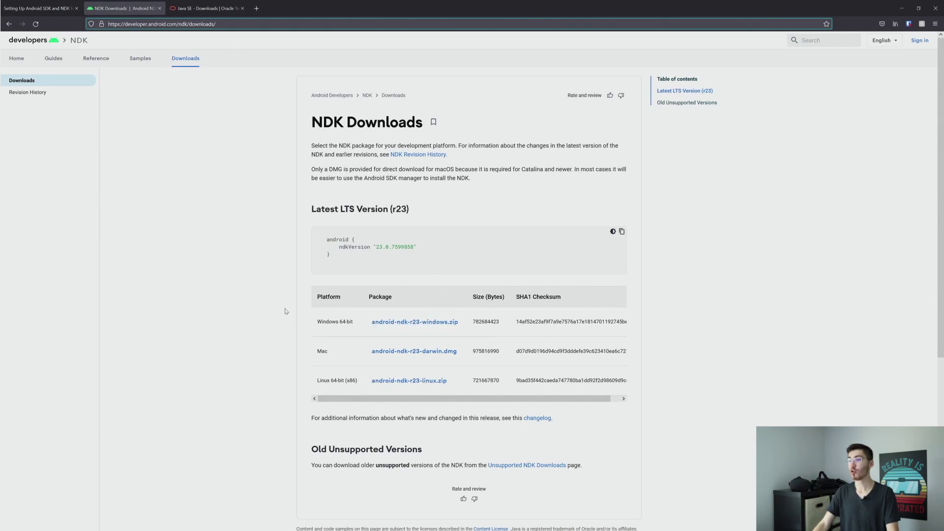
scroll(269, 301, down, 3)
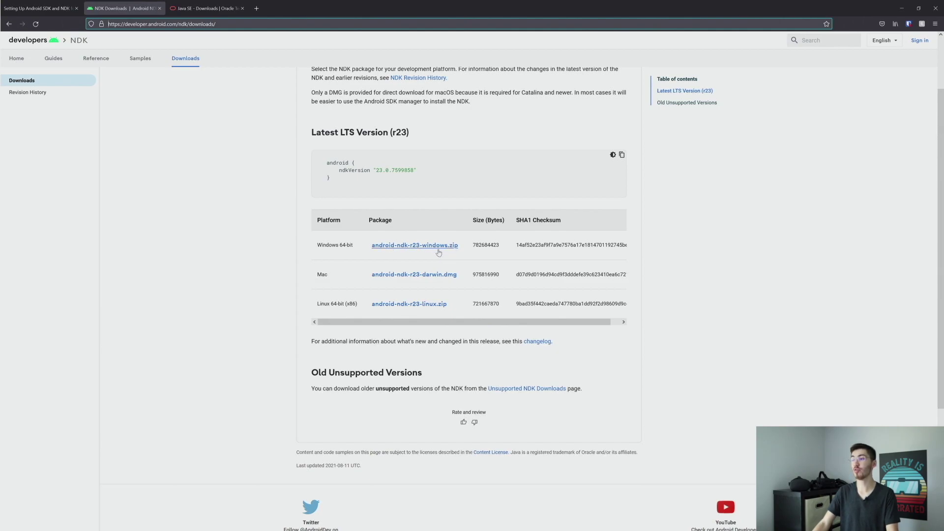
right_click(523, 390)
click(546, 394)
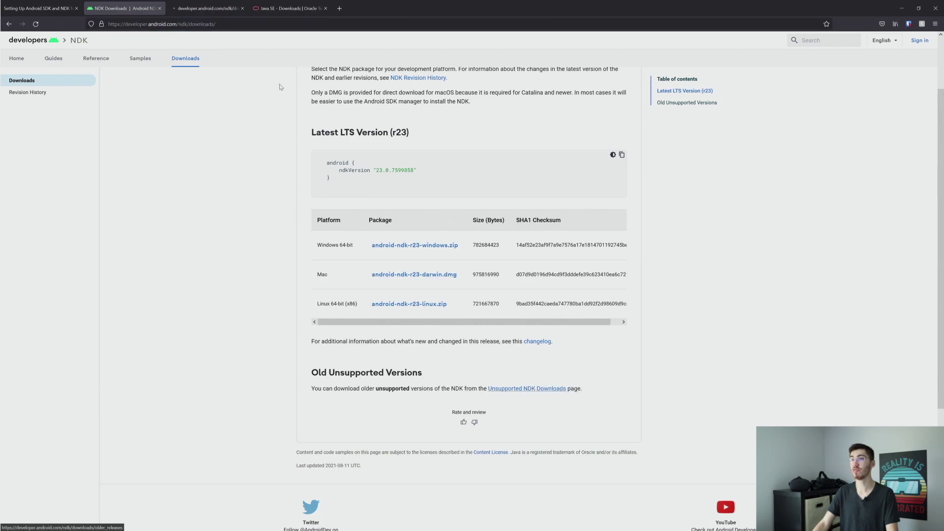
click(207, 8)
Step: Agree to the NDK download terms and find the Windows 64-bit package of Android NDK r21e
scroll(389, 187, down, 5)
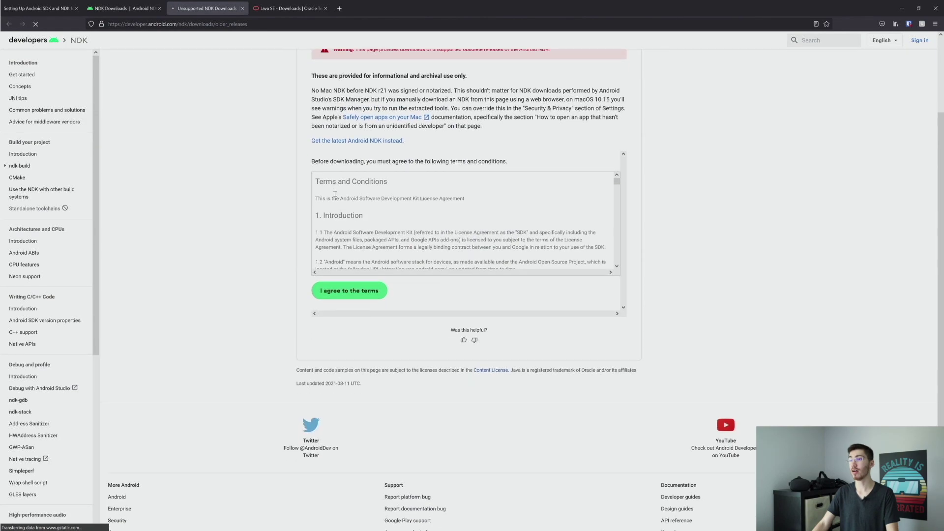
click(350, 206)
scroll(274, 255, down, 4)
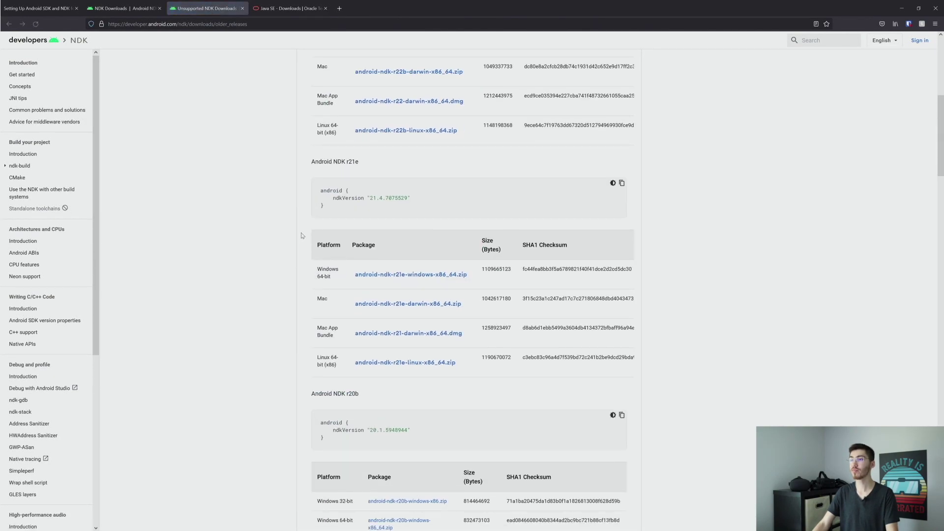
scroll(295, 231, up, 2)
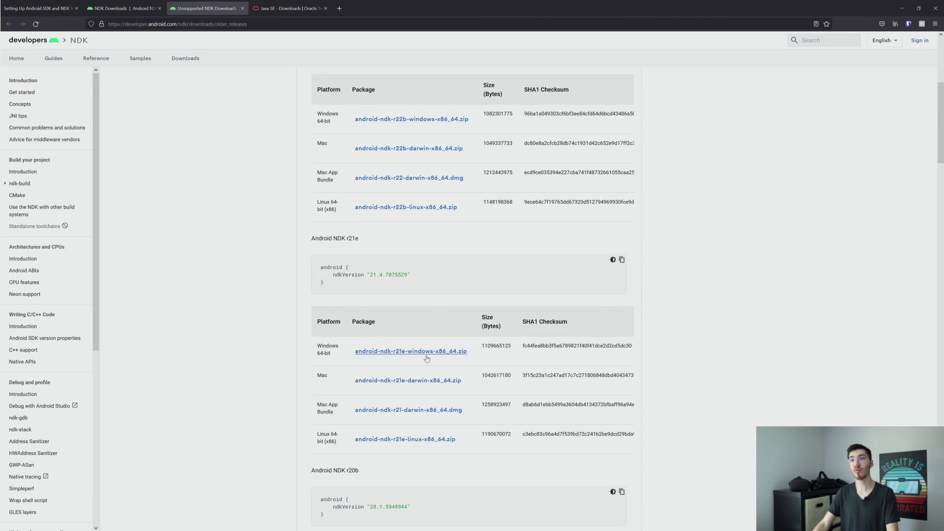
Step: Open File Explorer and browse to the android-ndk-r21e folder in Documents to examine its contents
key(super)
click(9, 87)
click(483, 288)
click(577, 276)
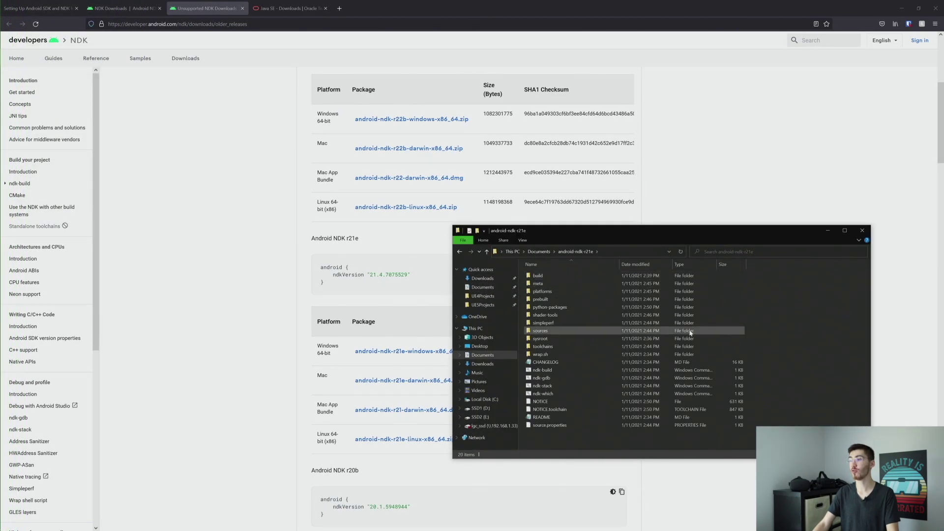
double_click(574, 276)
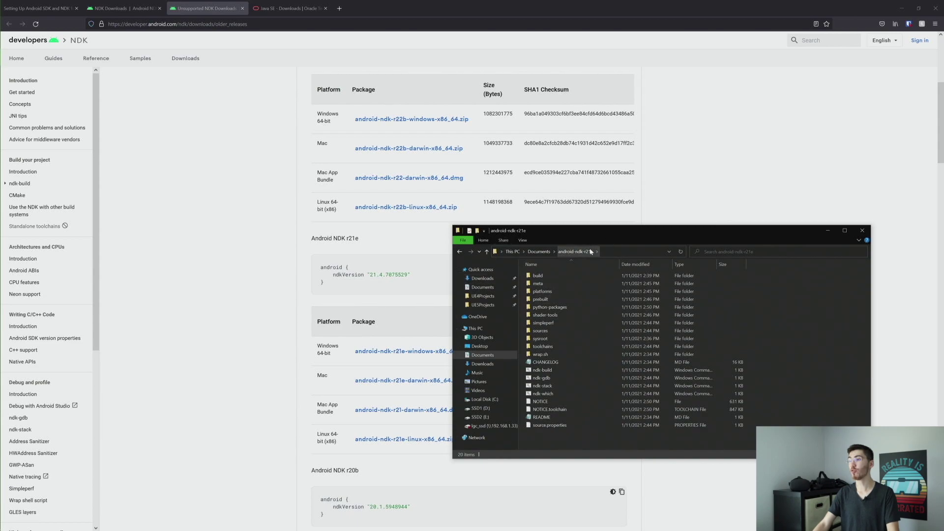
Step: Switch to Unreal Editor and check the Android NDK location against the extracted NDK folder
key(alt+Tab)
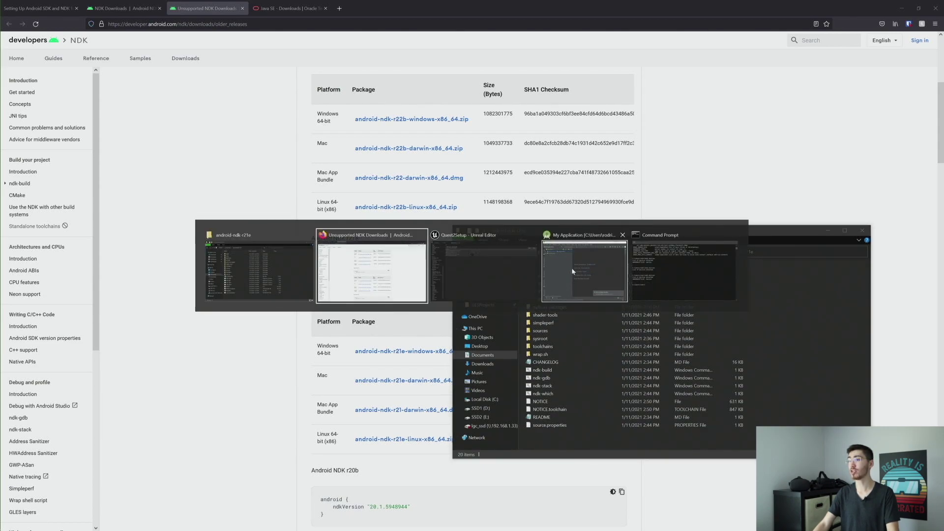
click(485, 272)
click(337, 93)
click(440, 196)
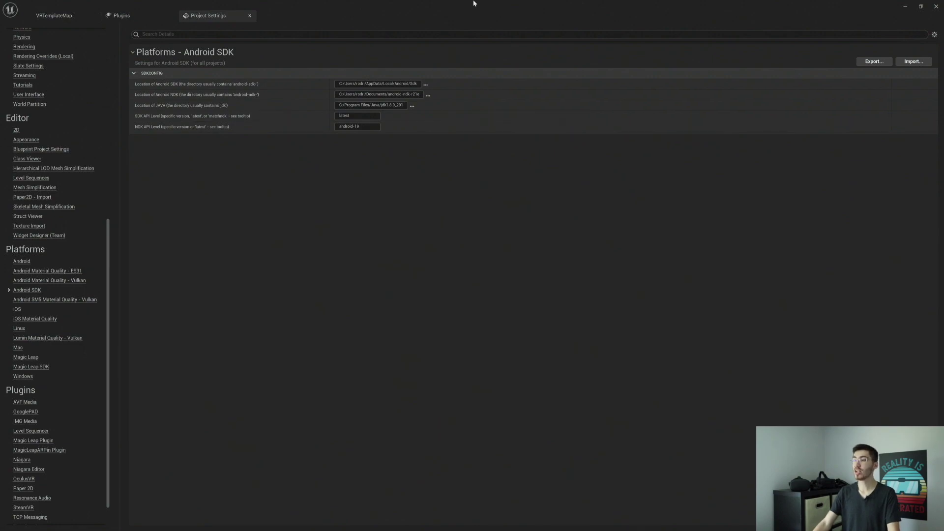
Step: Switch to the browser and review the Android SDK and NDK Compatibility section of the Unreal documentation
key(alt+Tab)
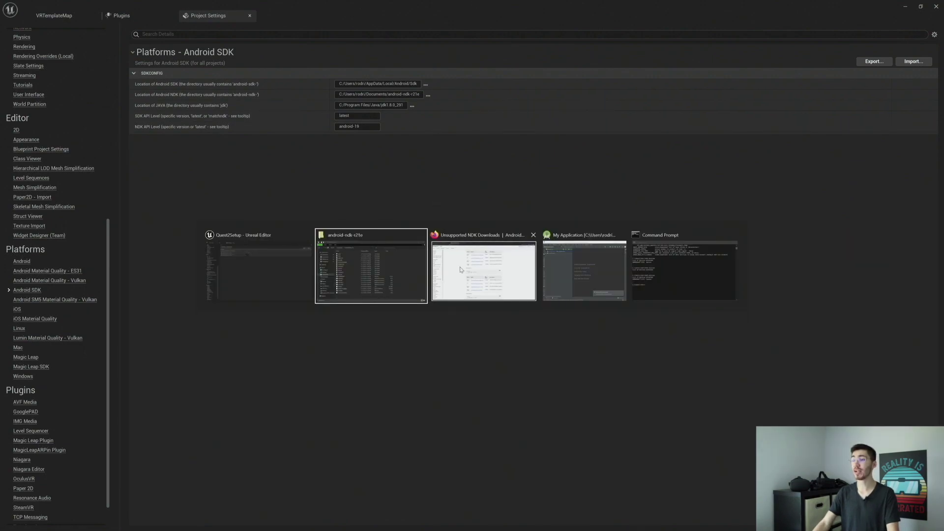
click(443, 242)
click(53, 3)
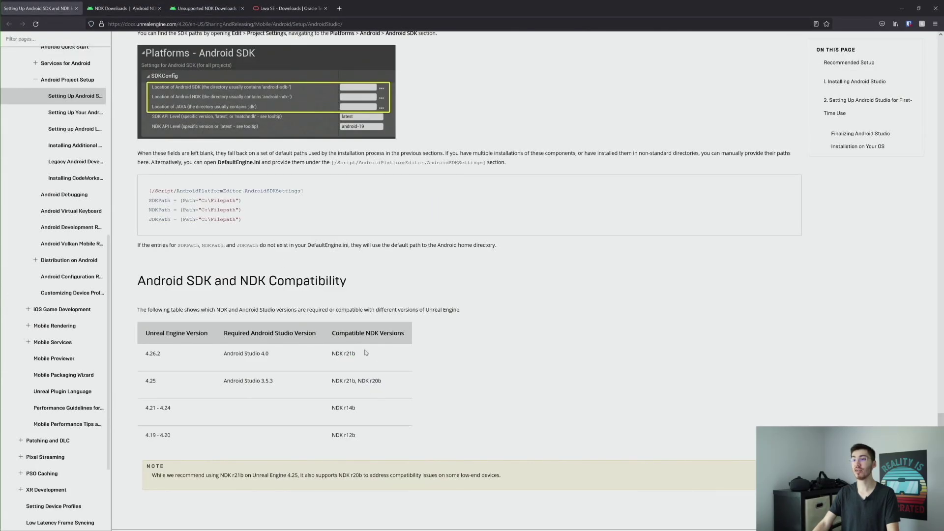
drag(143, 290, 374, 291)
click(379, 260)
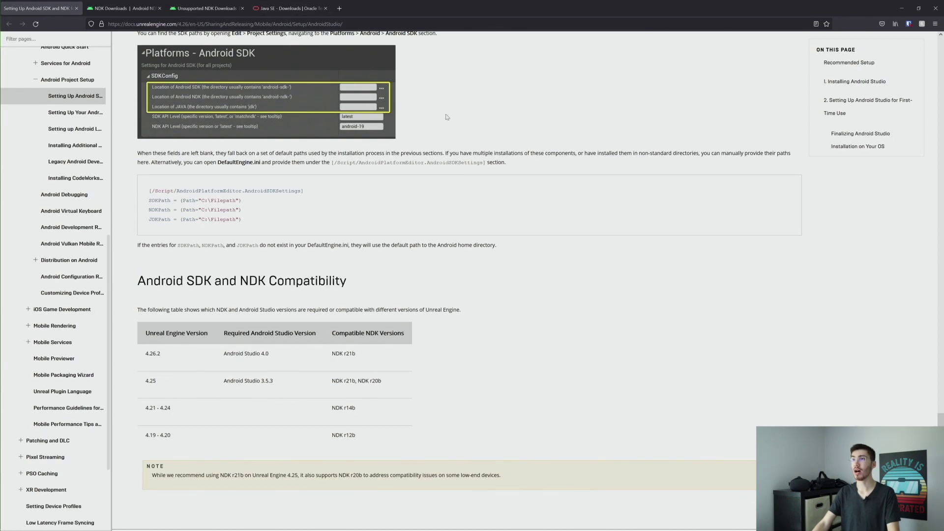
Step: Open the Oracle Java SE Downloads page and look over the Java SE 16 JDK download
click(283, 7)
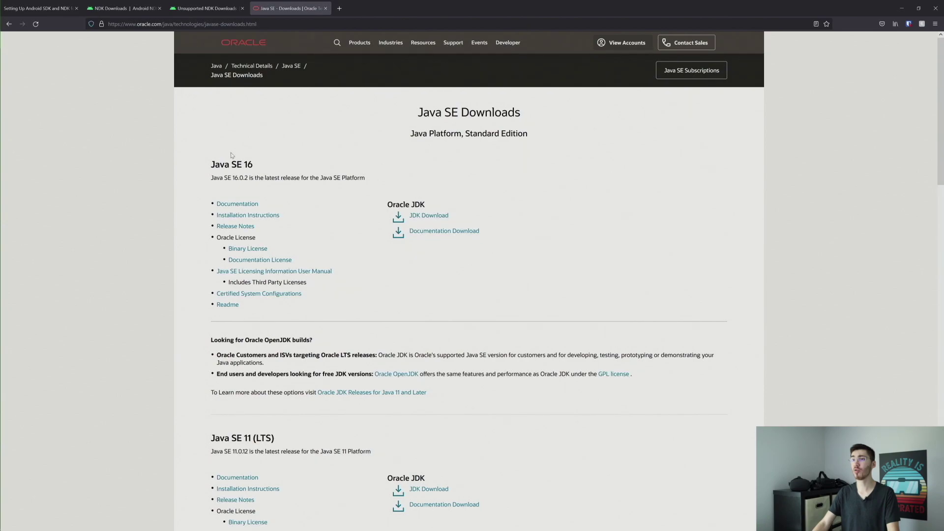
drag(209, 162, 313, 164)
click(316, 165)
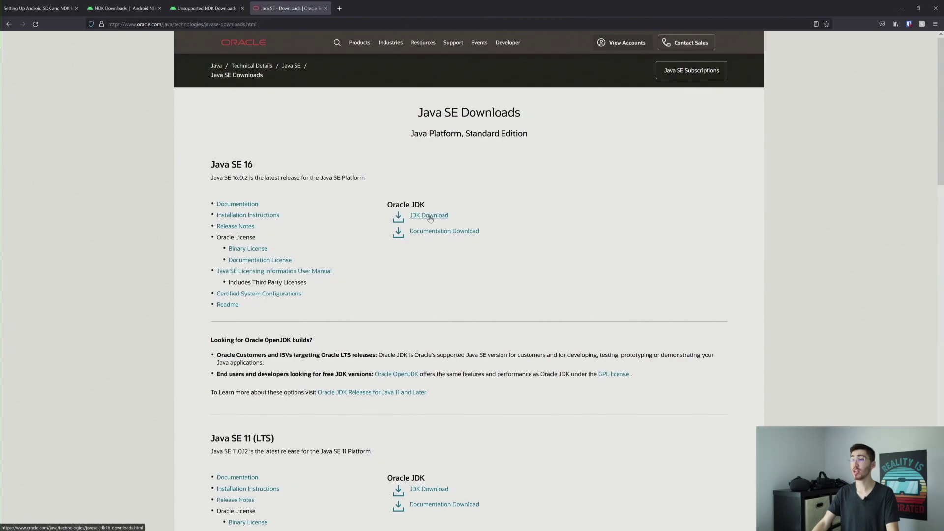
scroll(433, 216, down, 3)
scroll(423, 187, up, 2)
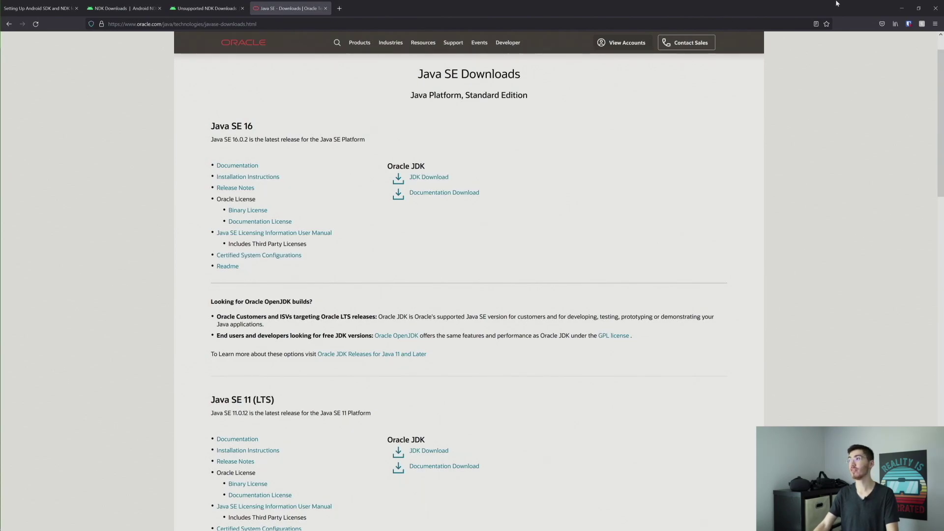
Step: Minimize the browser and check the Java location and its JDK folder name in the Android SDK settings
click(902, 7)
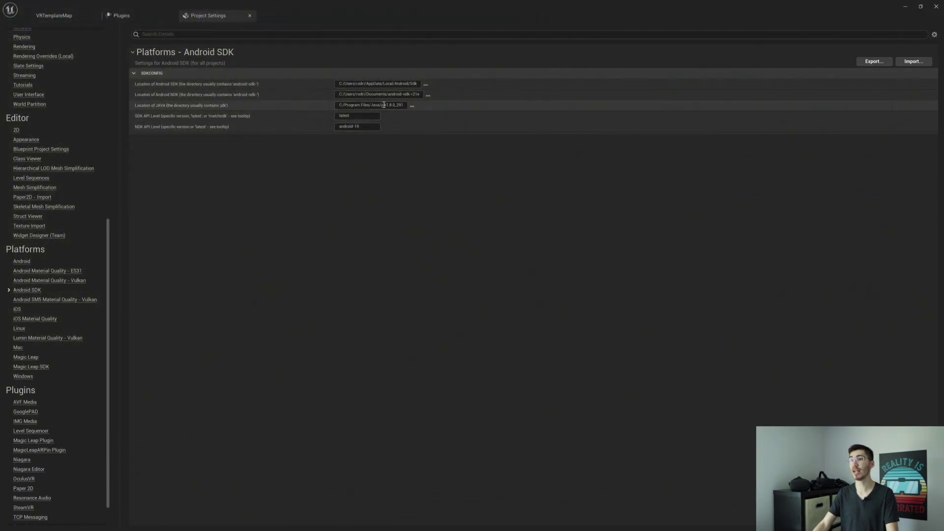
drag(345, 105, 379, 106)
click(570, 212)
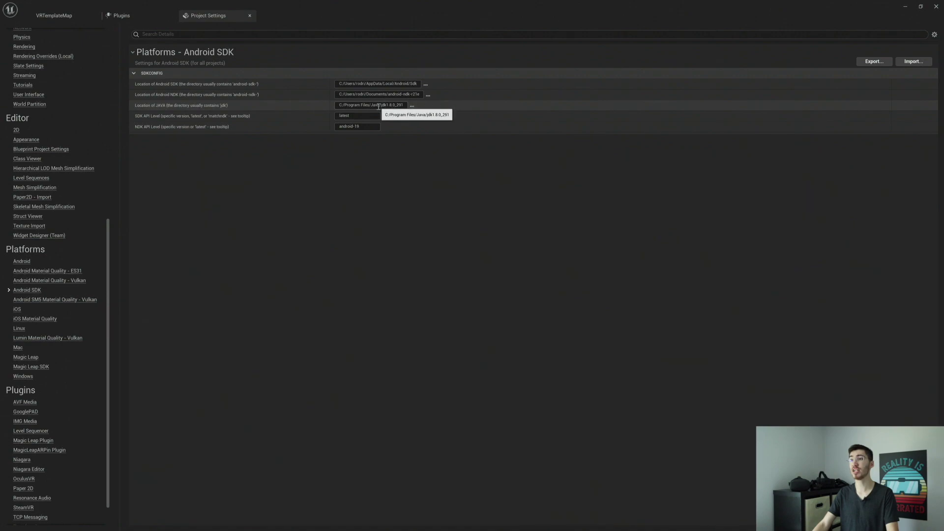
drag(382, 106, 404, 106)
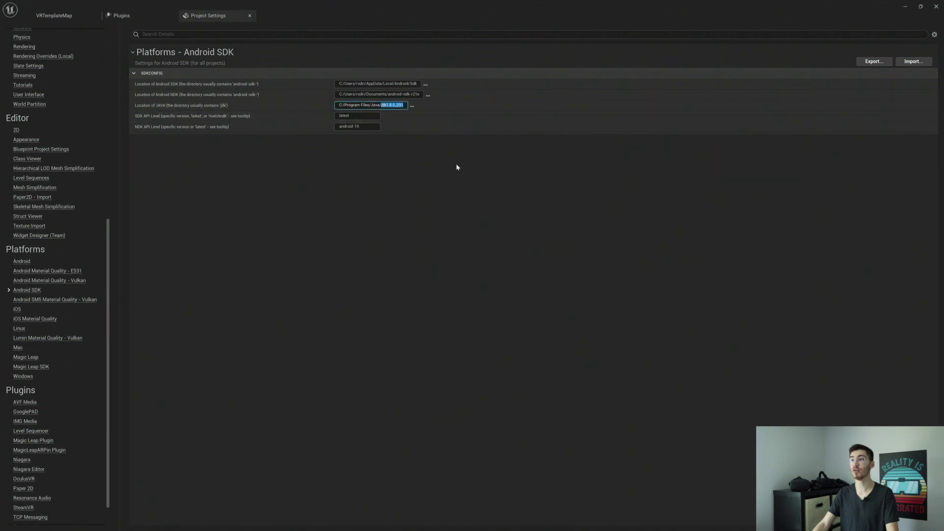
Step: Browse in File Explorer to C:\Program Files\Java\jdk1.8.0_291, examine the JDK folder's contents, then return to Unreal Editor
key(alt+Tab)
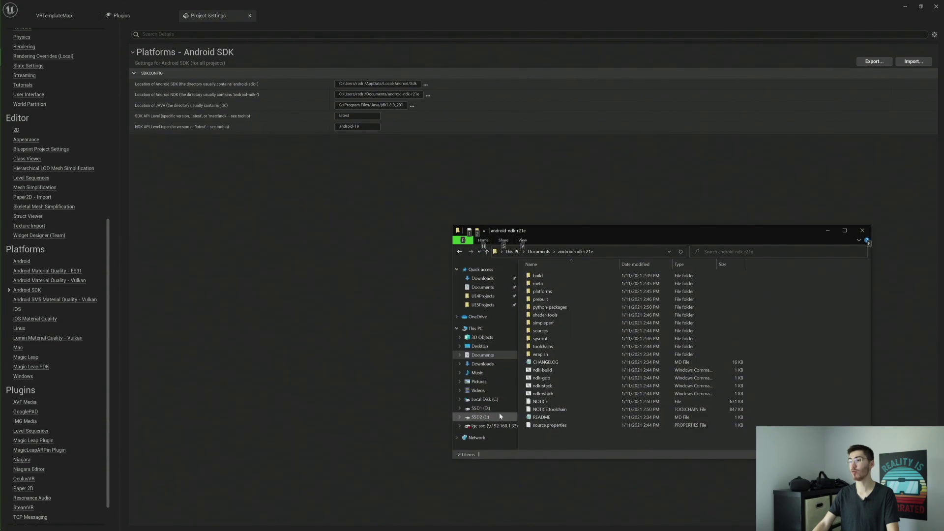
click(485, 400)
double_click(546, 300)
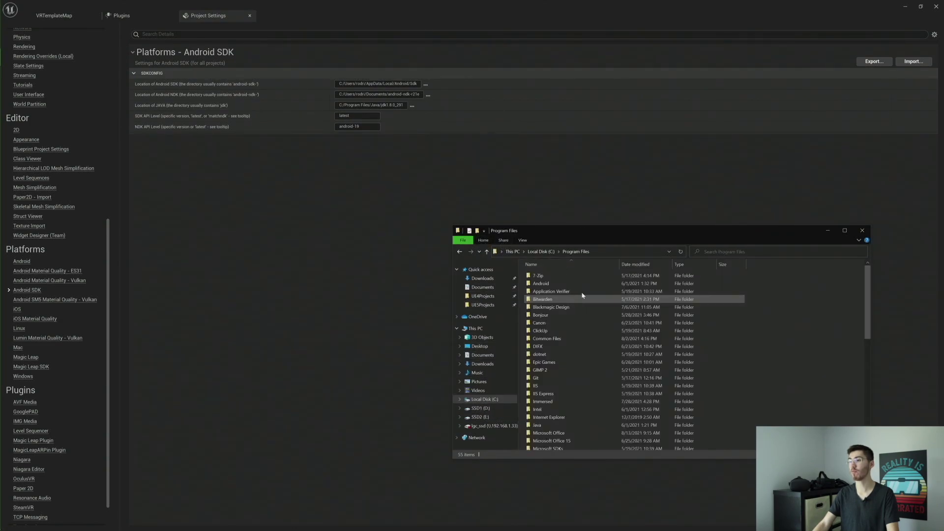
scroll(568, 374, down, 2)
double_click(567, 385)
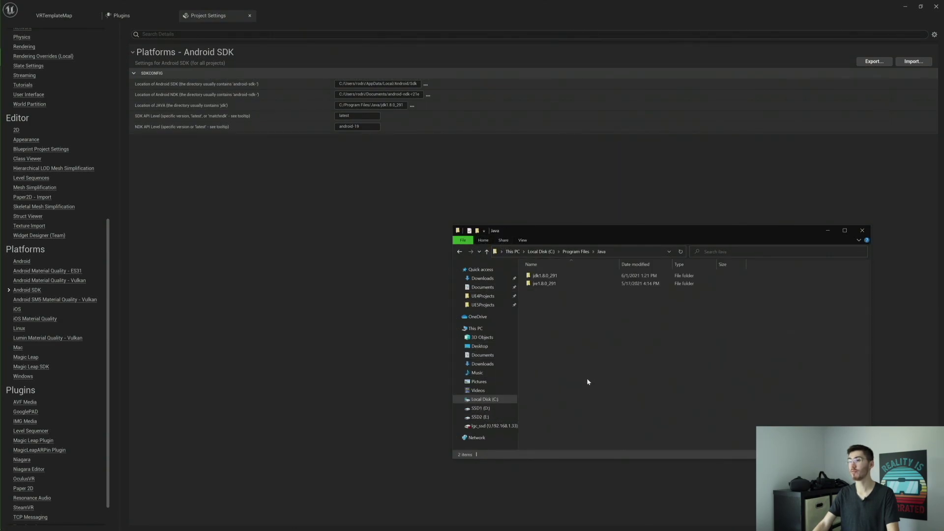
double_click(574, 276)
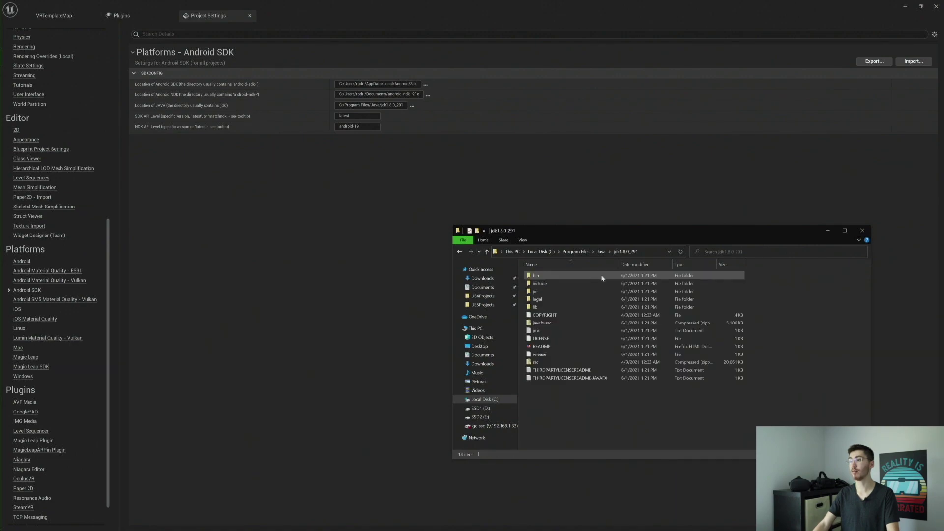
drag(567, 408, 612, 269)
click(589, 415)
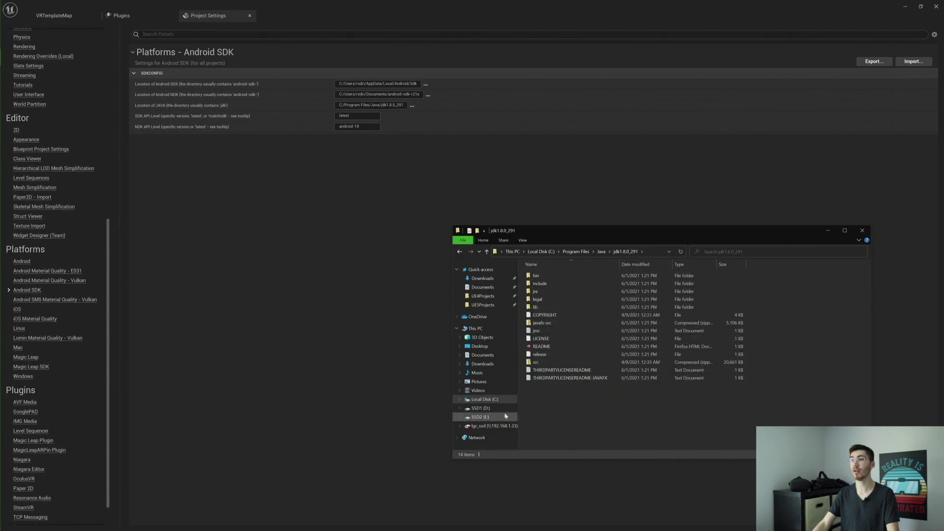
click(357, 257)
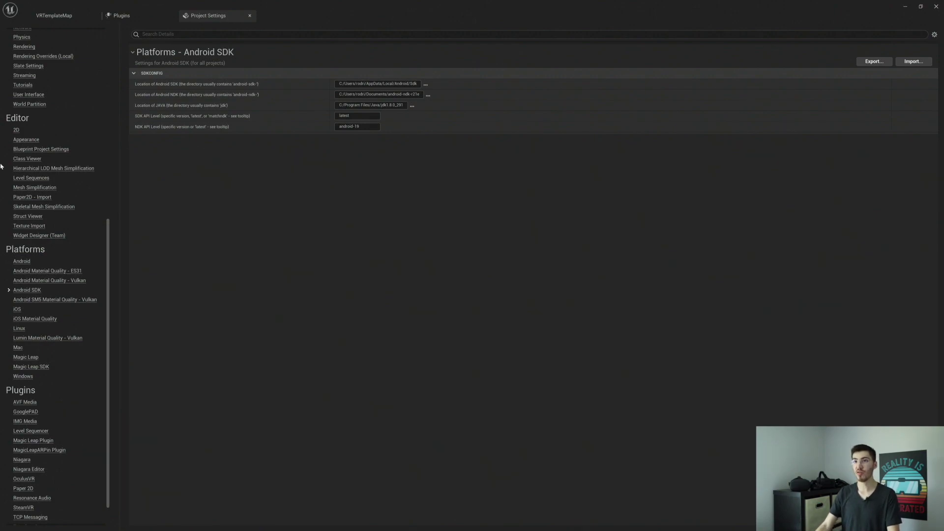
Step: Open the engine Rendering settings and review the options, including the Mobile section and its Planar Reflection Mode
scroll(27, 165, up, 3)
click(29, 106)
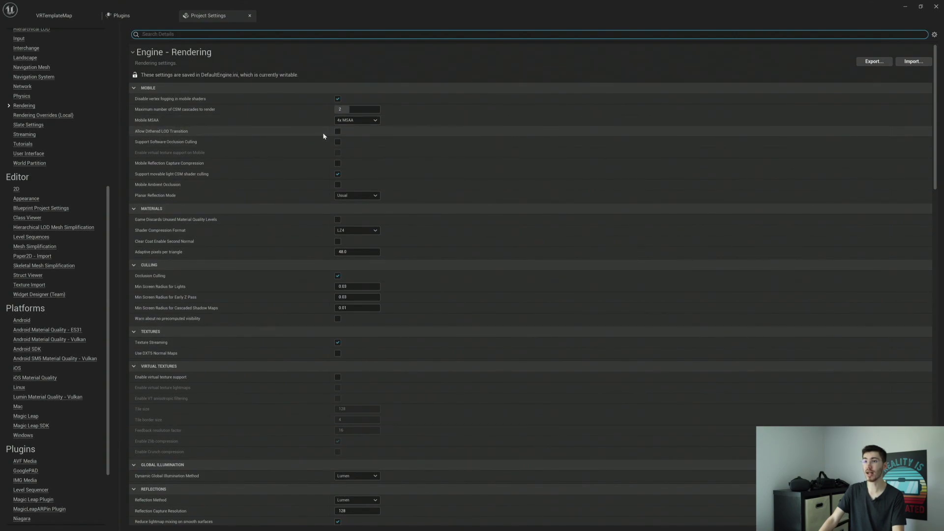
scroll(316, 177, down, 8)
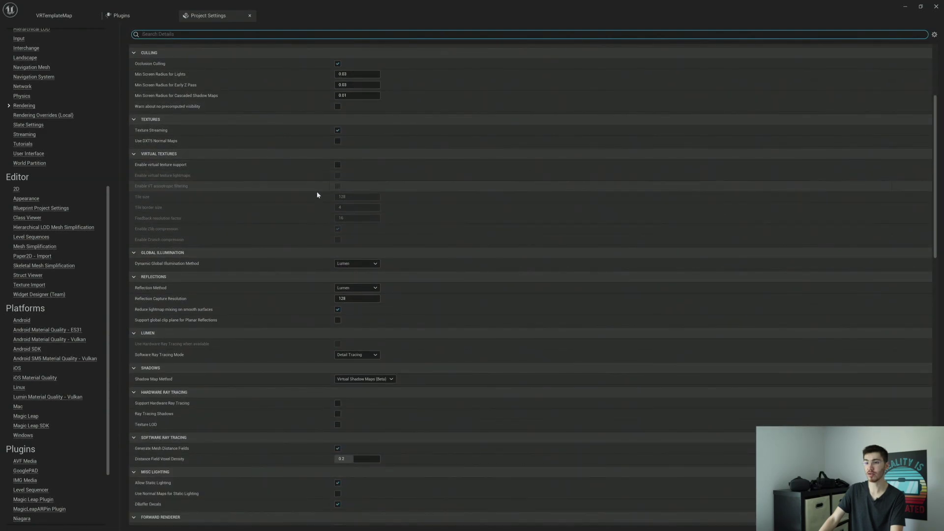
scroll(317, 192, down, 4)
scroll(287, 196, up, 12)
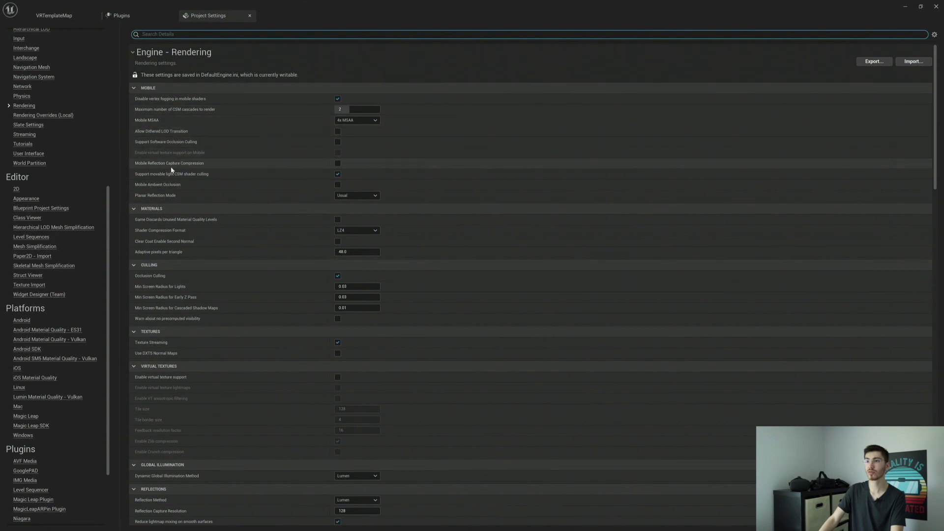
mouse_move(170, 200)
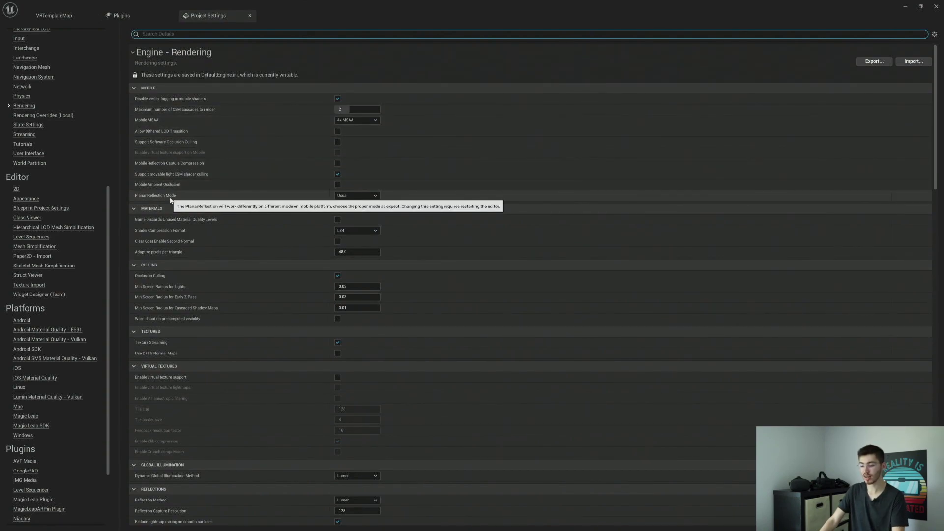
Step: Review the remaining engine Rendering settings, from Global Illumination and Forward Renderer through Default Settings, Optimizations and VR
scroll(274, 382, down, 8)
scroll(276, 401, down, 20)
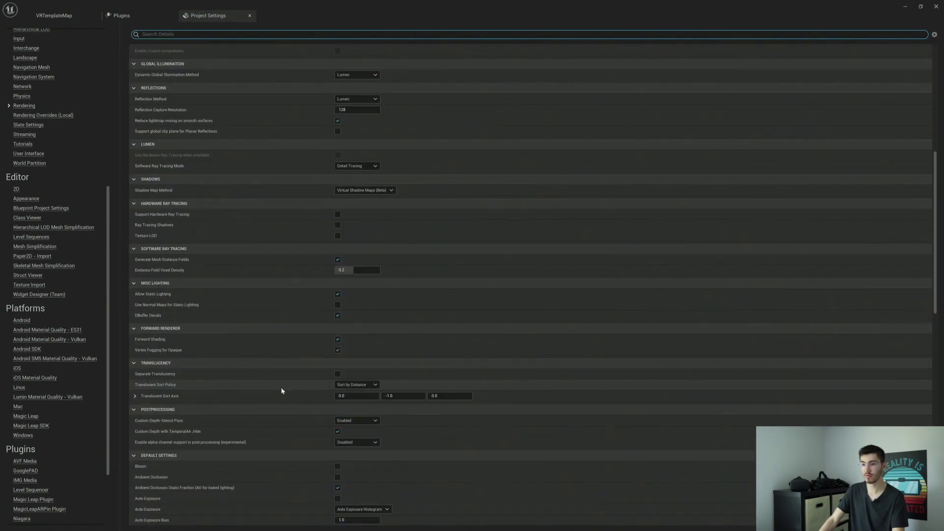
scroll(285, 373, down, 4)
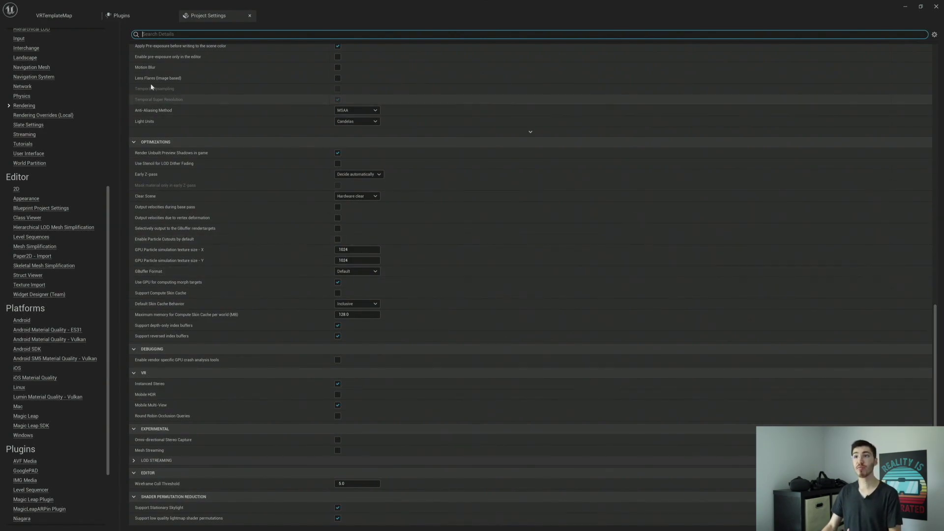
Step: Return to the VRTemplateMap level, package the project for Android into the Desktop folder, and show the packaging output log
click(59, 15)
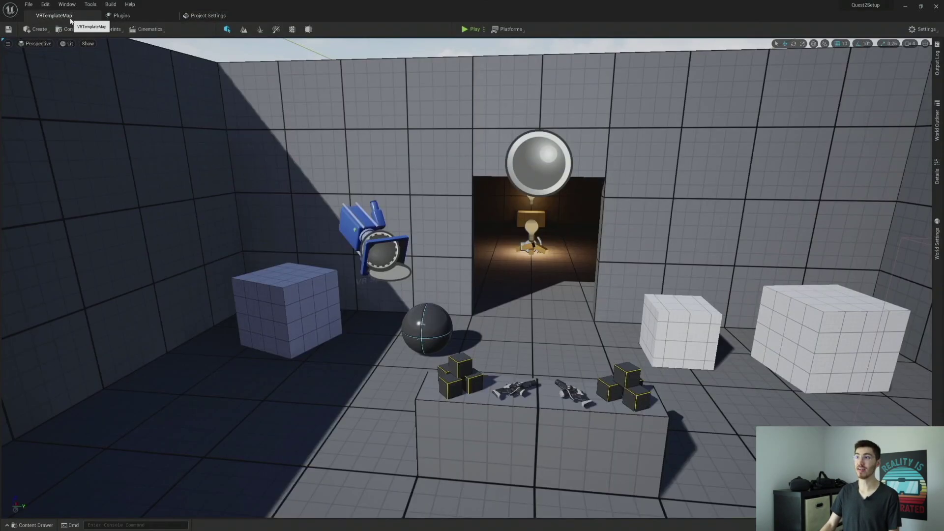
click(506, 29)
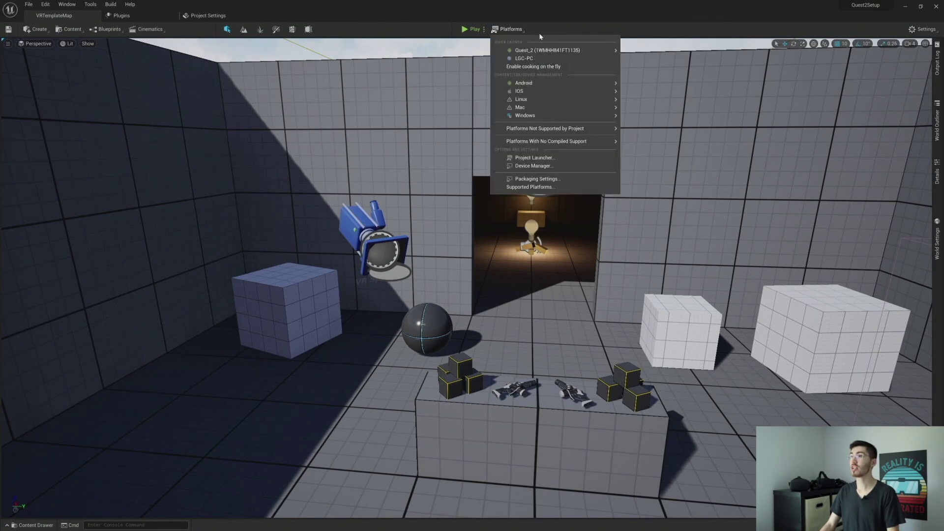
mouse_move(521, 50)
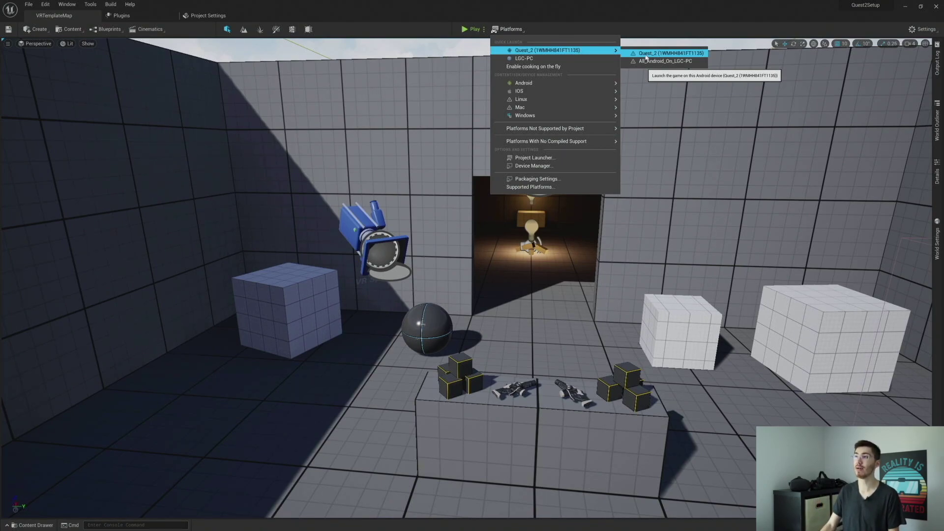
mouse_move(528, 84)
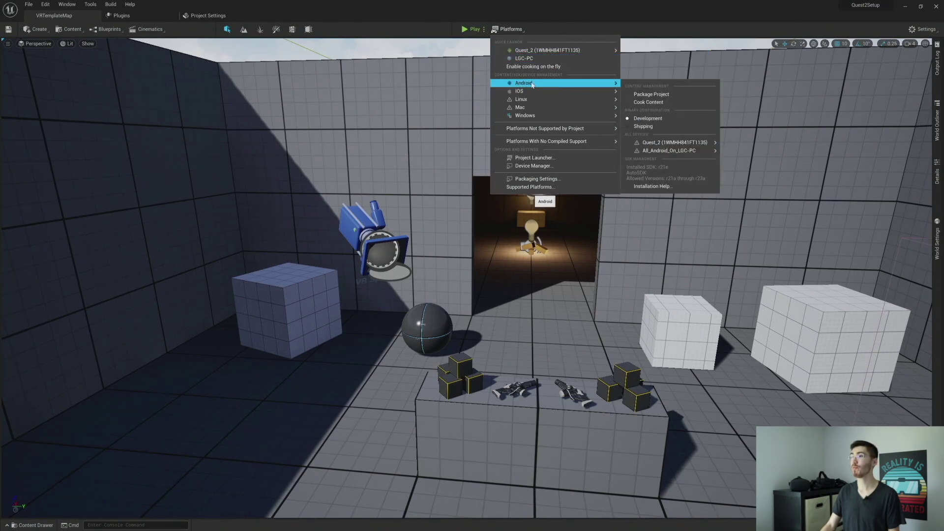
click(655, 96)
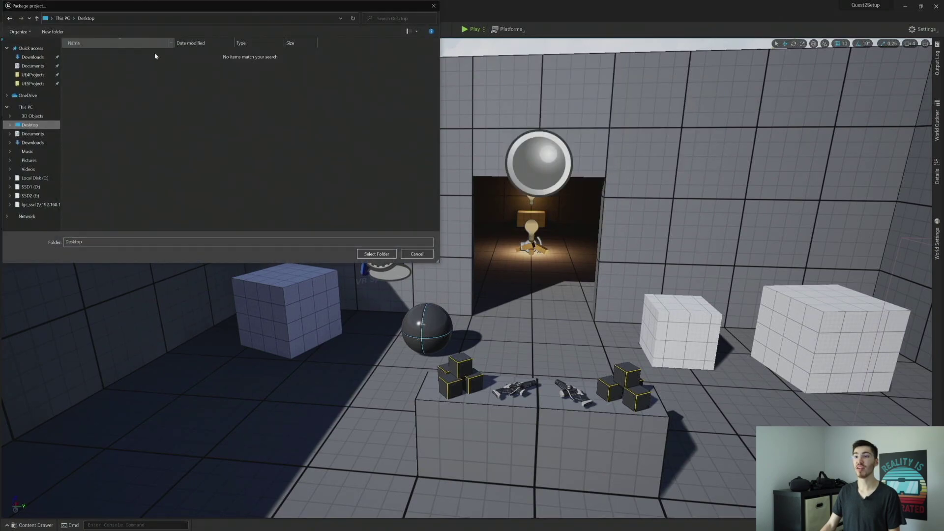
click(393, 255)
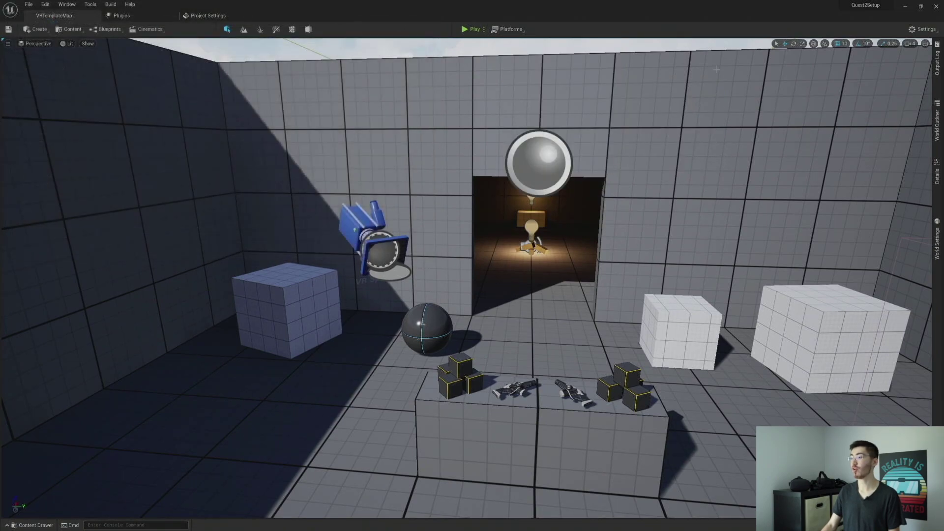
click(868, 494)
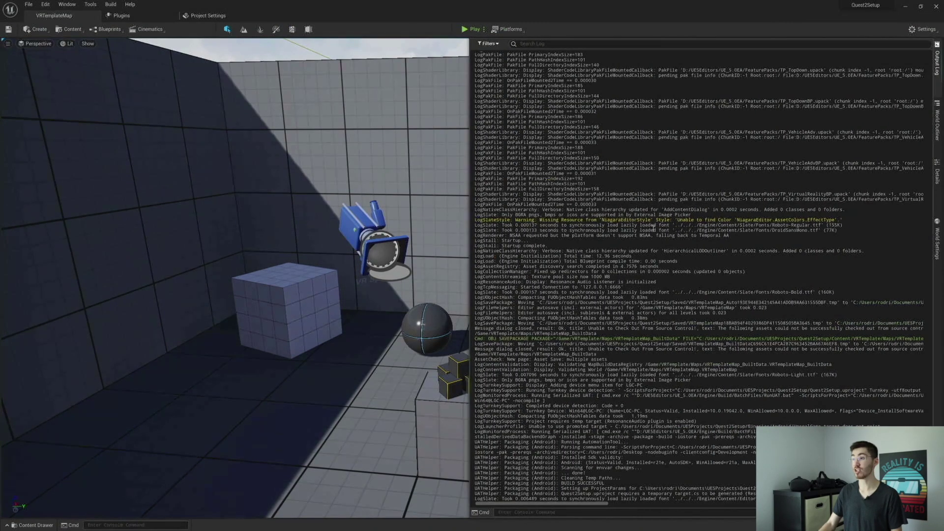